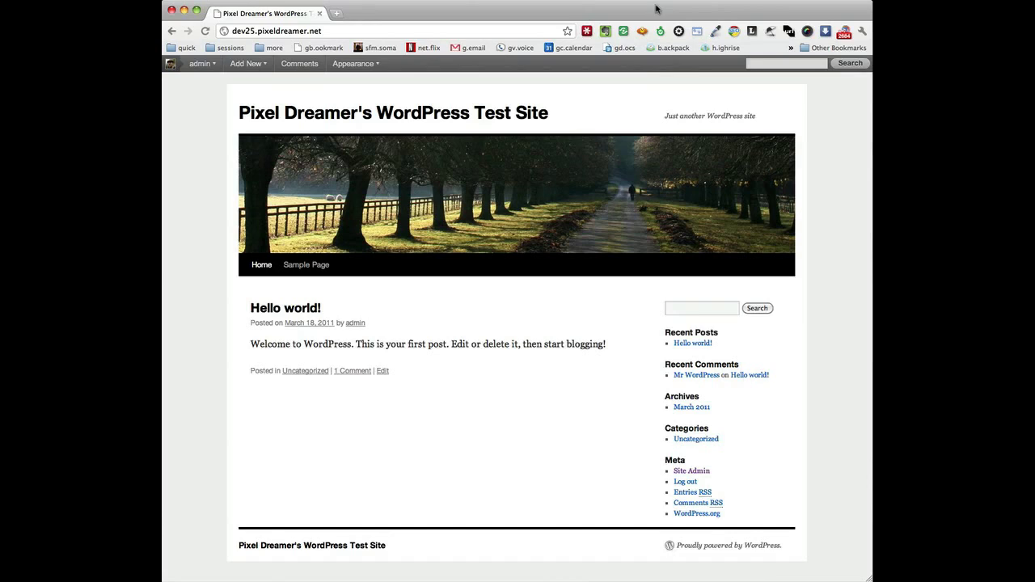
Step: Open the site's admin dashboard at dev25.pixeldreamer.net/wp-admin
click(417, 30)
click(422, 29)
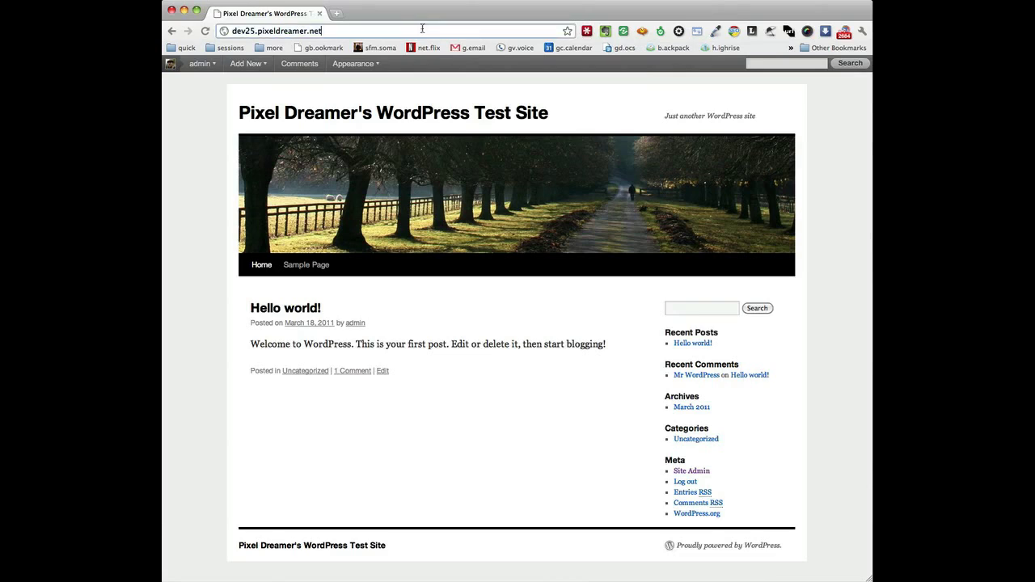
text(/wp-ad)
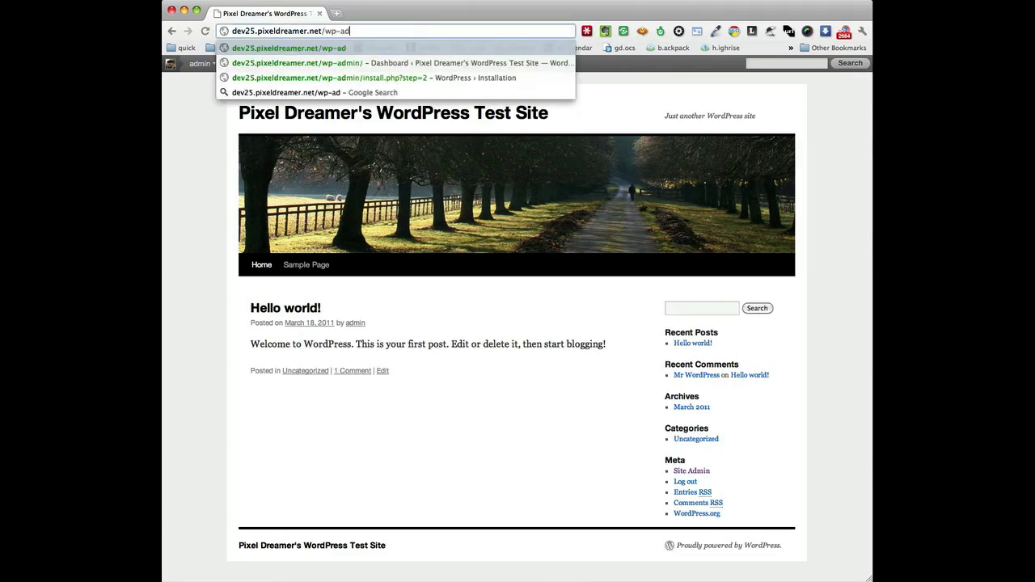
text(min)
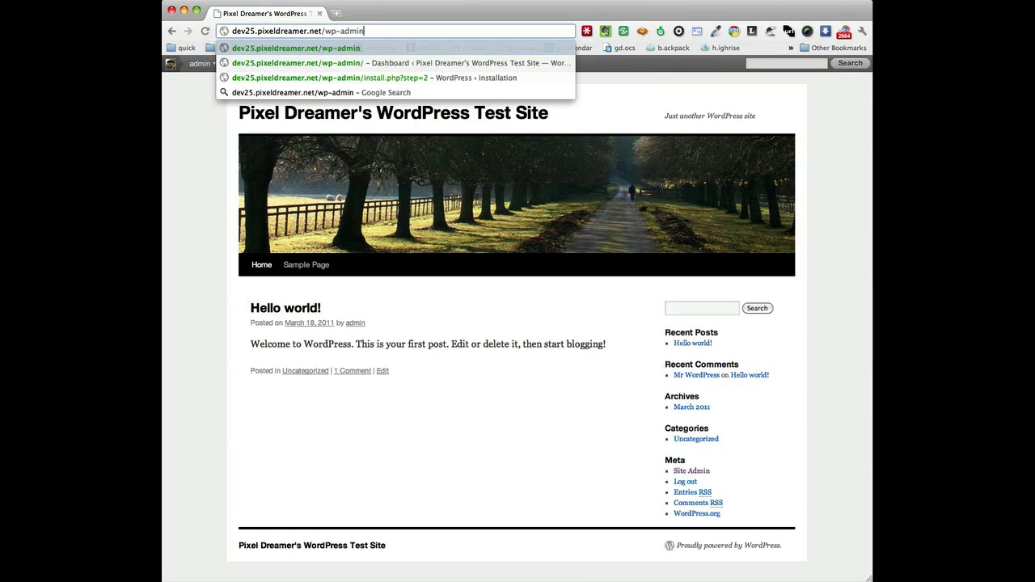
key(Return)
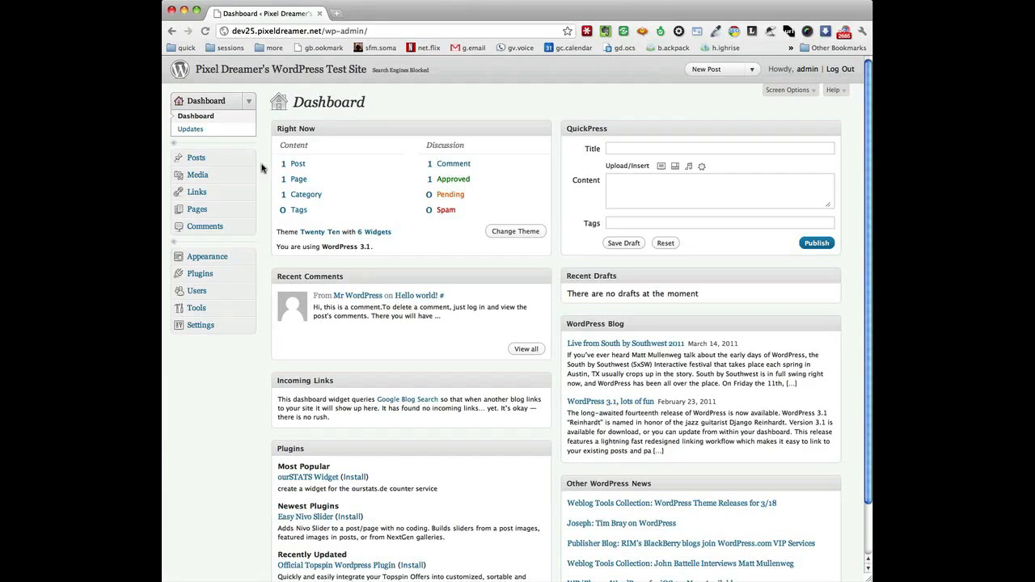
Step: View the list of existing posts and return to the dashboard
click(248, 159)
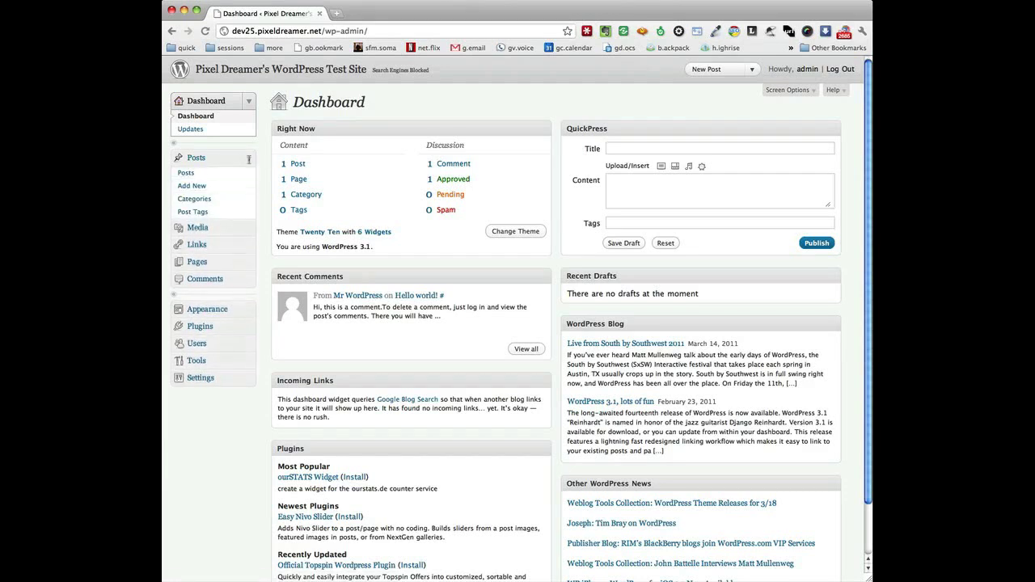
click(186, 174)
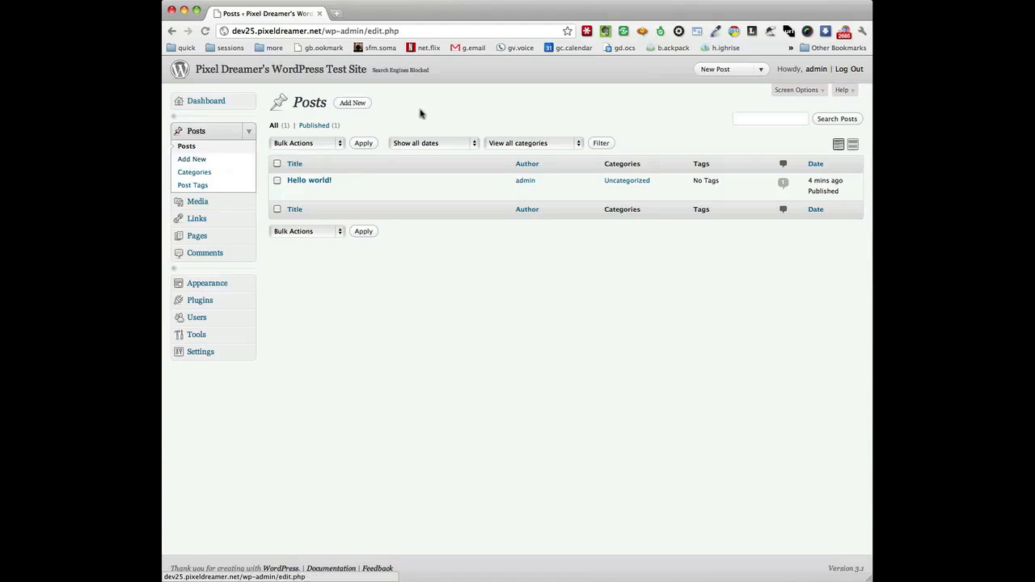
click(215, 102)
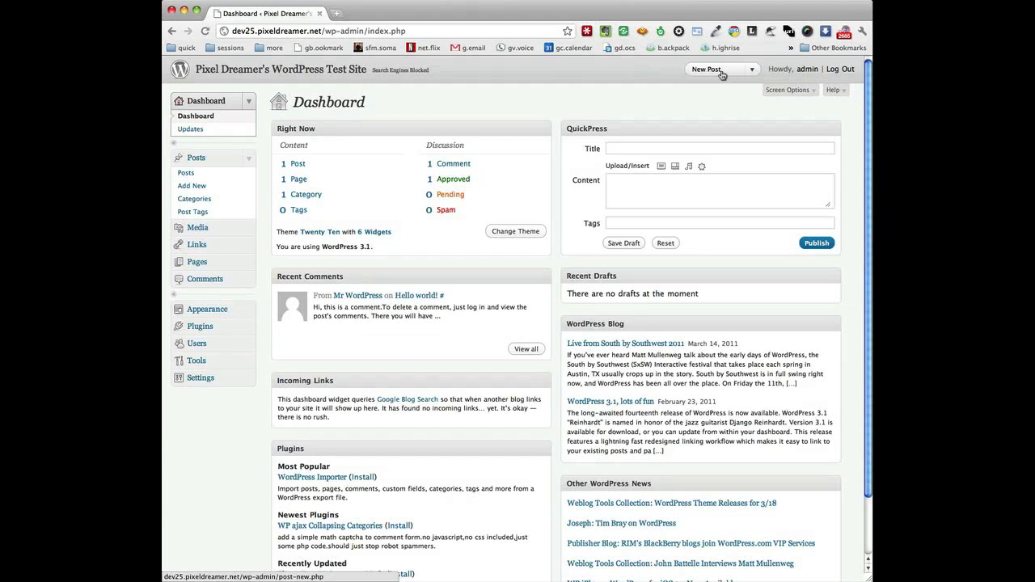
Step: Create a new post titled "This is a new post"
click(752, 70)
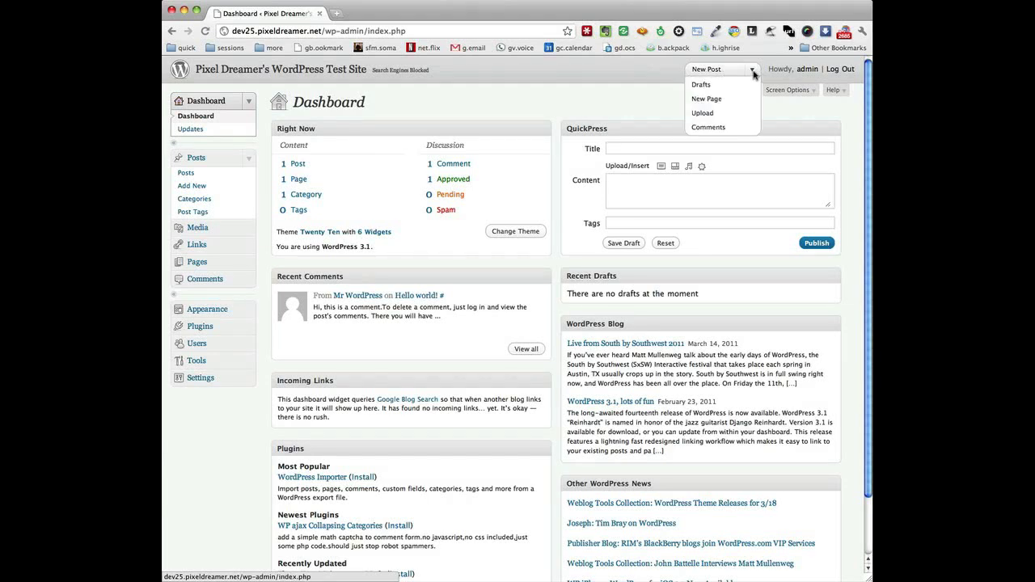
click(709, 71)
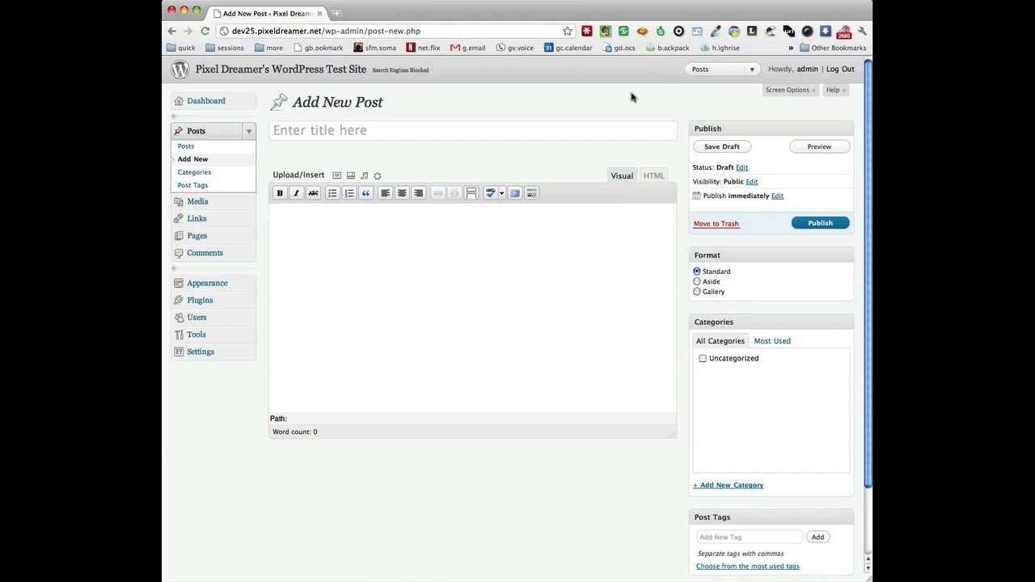
text(This is a )
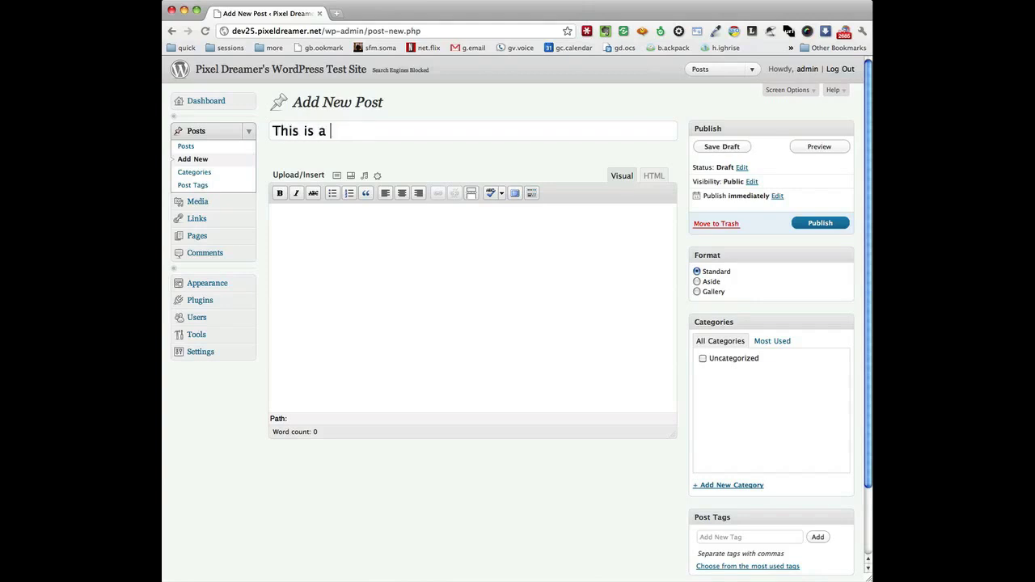
text(new post)
key(Tab)
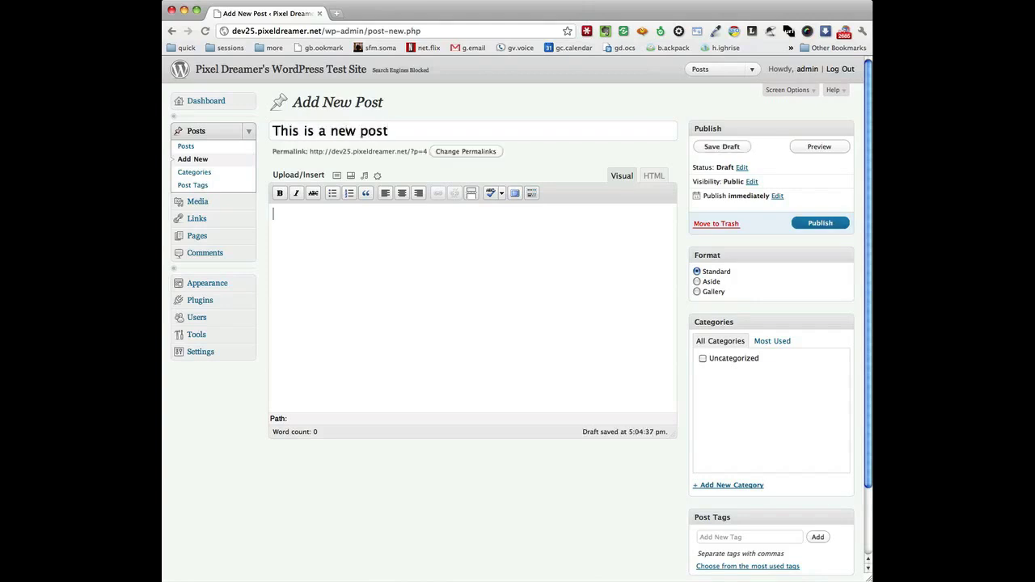
Step: Write "This is content for our new post." as the post body and save the draft, closing its preview after checking it
text(This is content for our new pos)
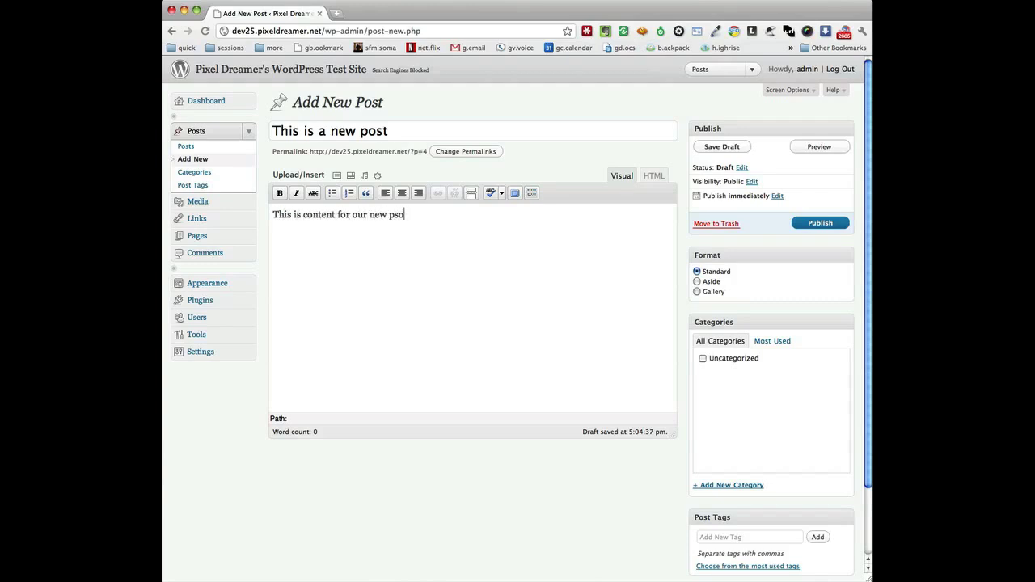
key(BackSpace)
key(BackSpace)
text(ost.)
click(713, 146)
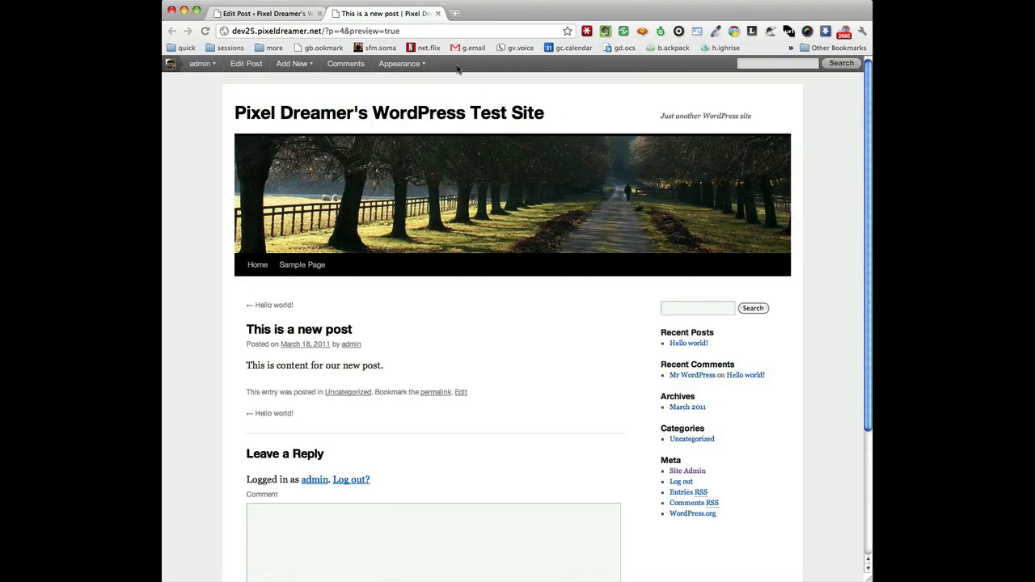
click(437, 14)
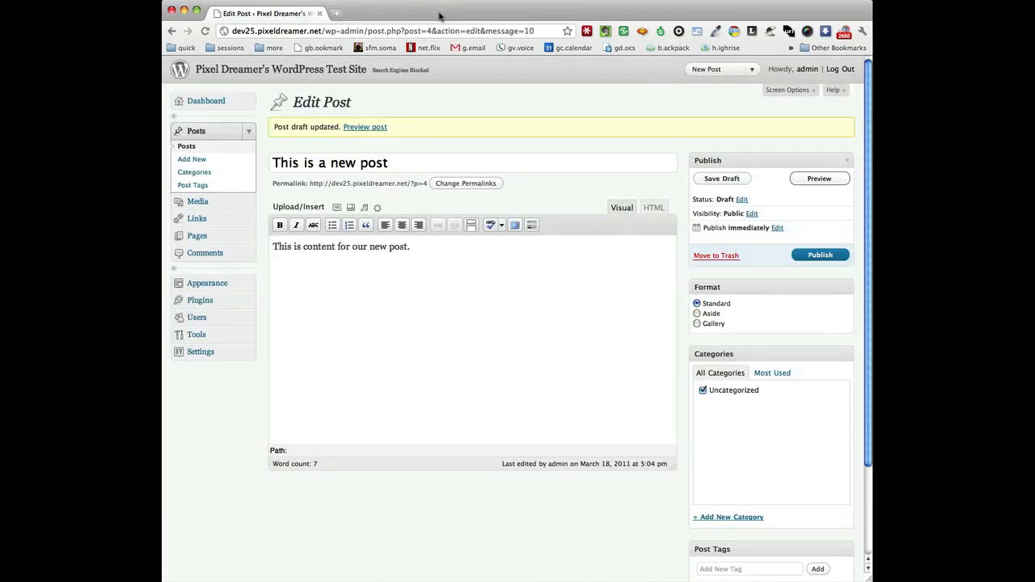
Step: Start adding an image at the end of the post body and review the URL and Media Library sources before returning to computer upload
click(556, 255)
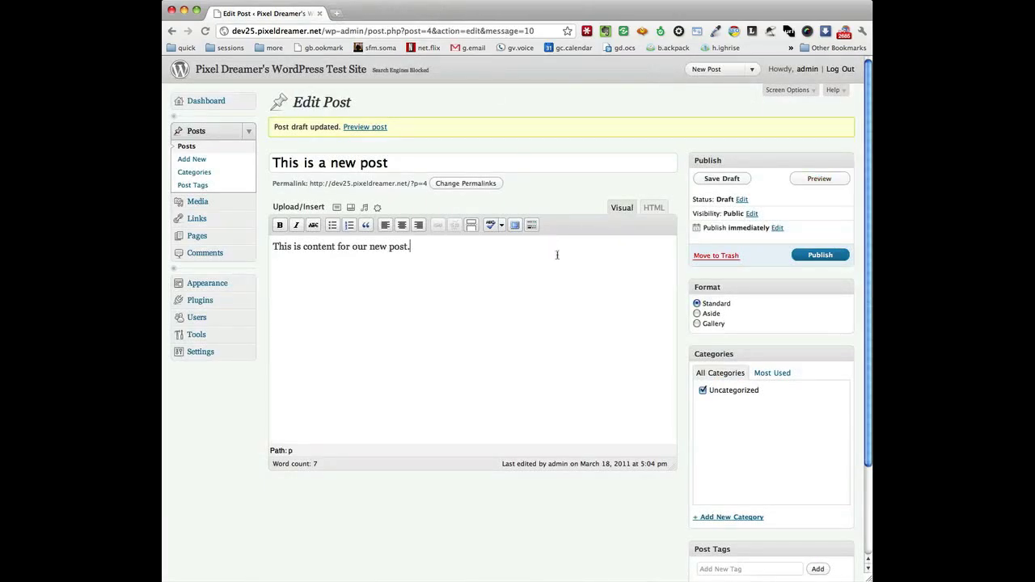
click(338, 212)
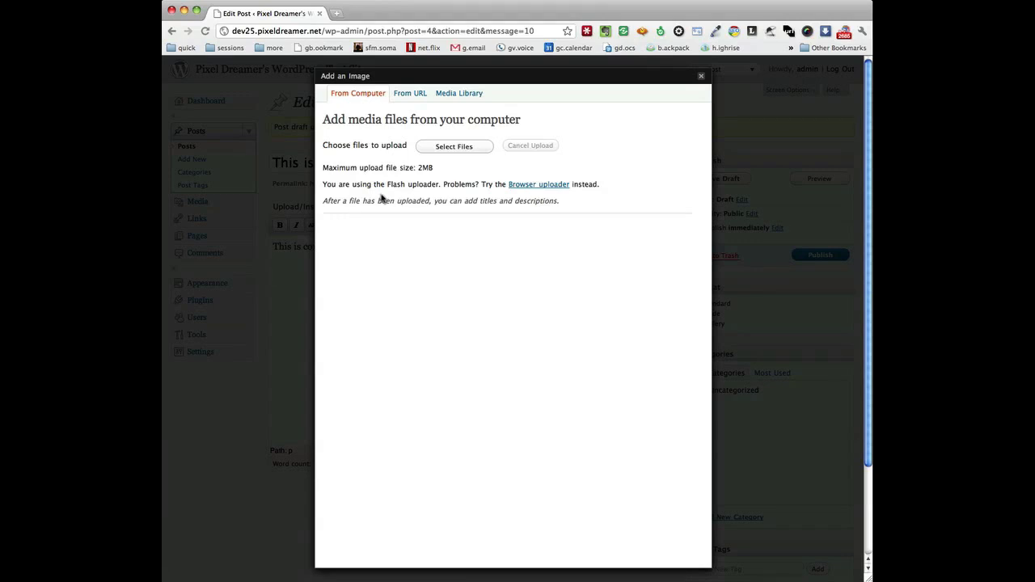
click(419, 94)
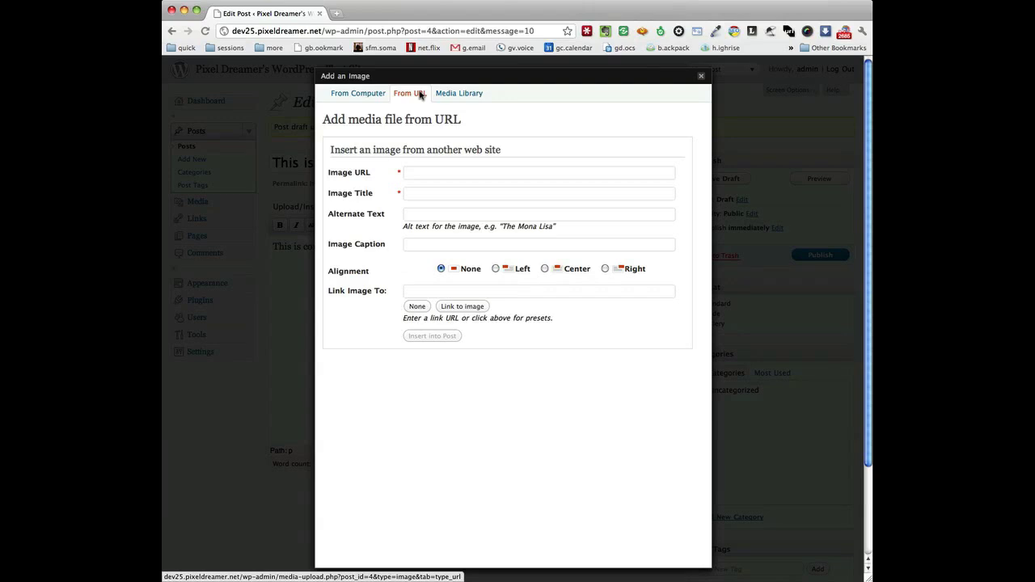
click(465, 94)
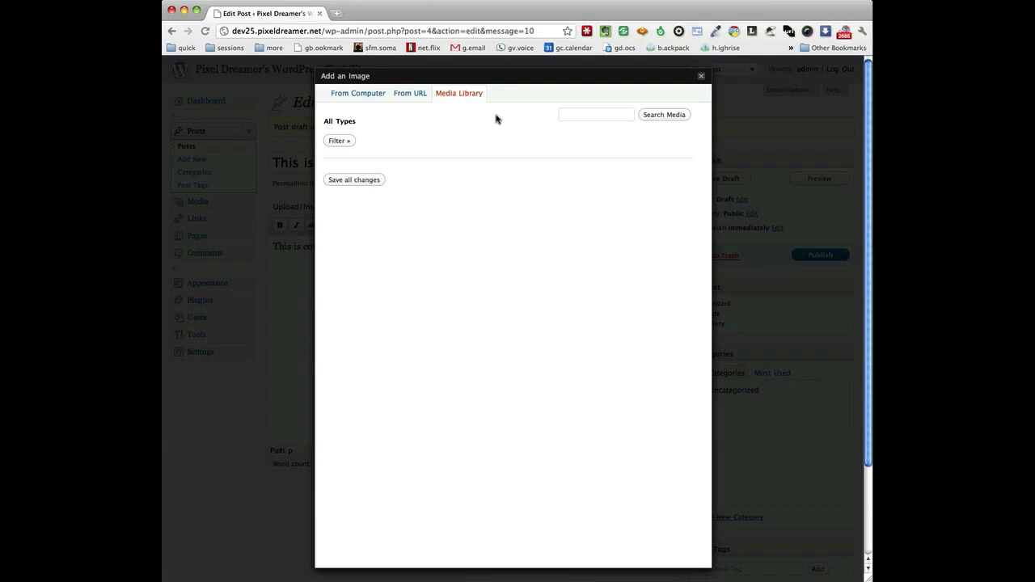
click(351, 95)
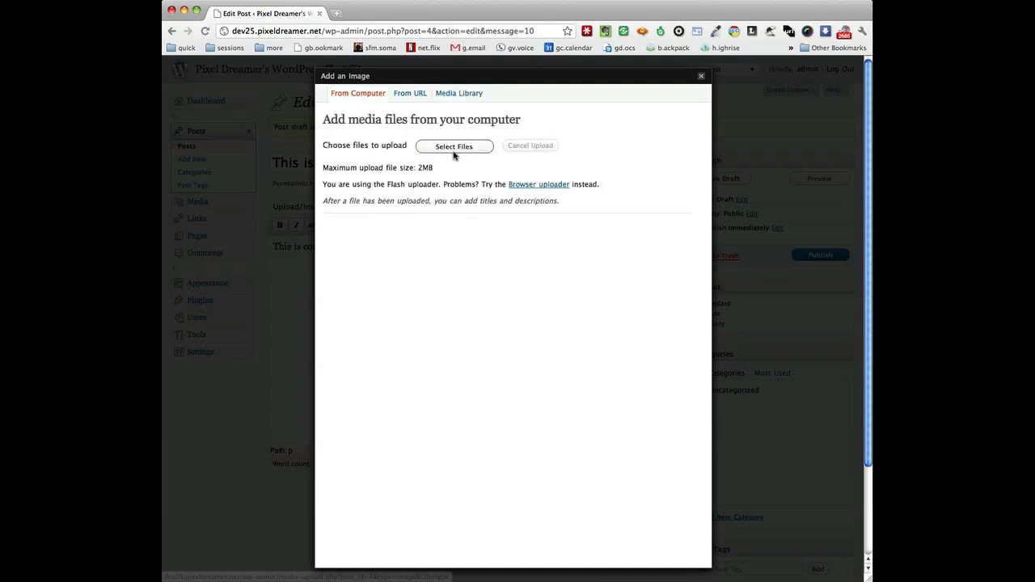
Step: Upload the image BW---Rohn-Sleeping-on-Chair.jpg from the Wallpaper folder
click(455, 153)
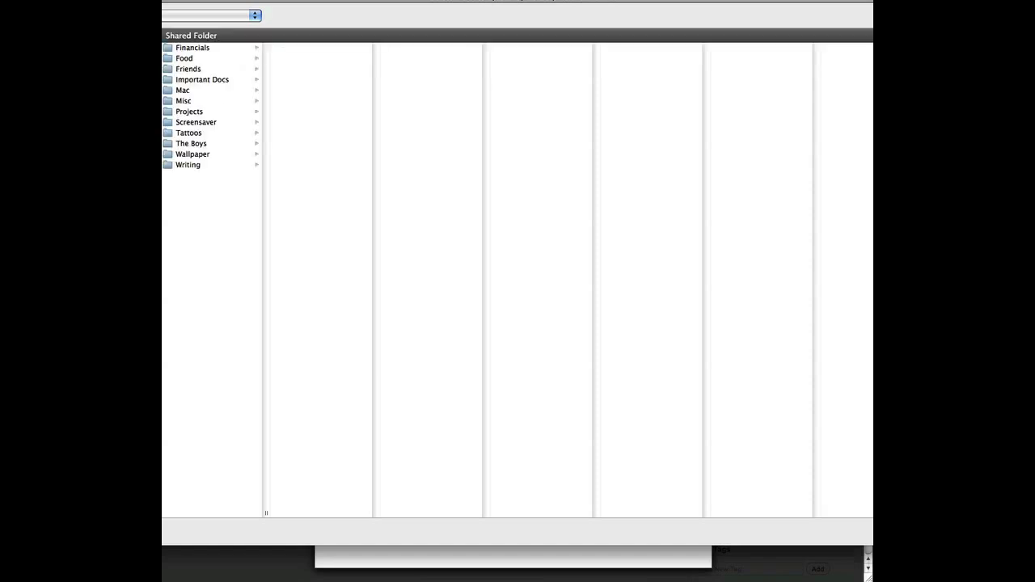
click(202, 155)
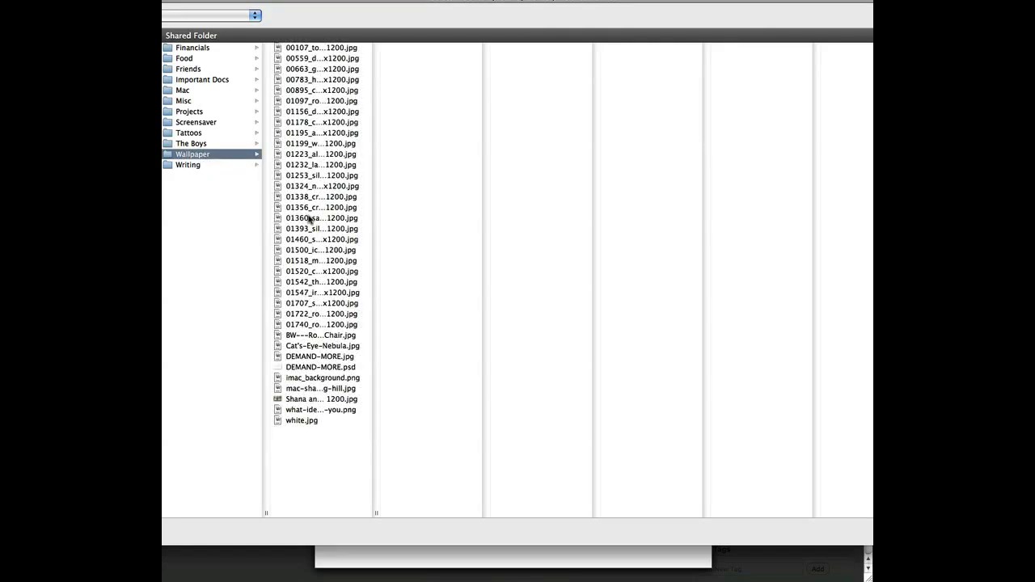
click(320, 335)
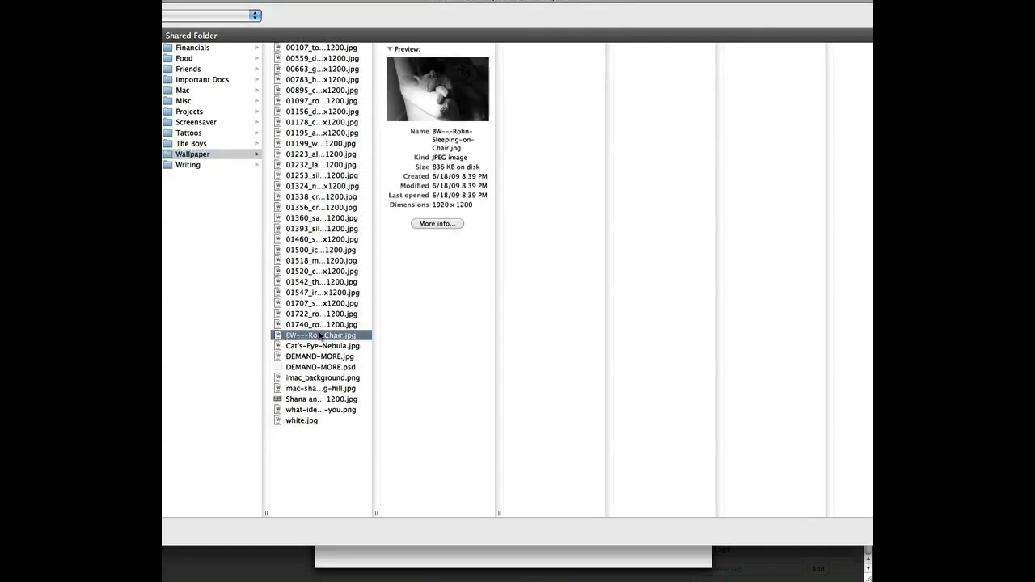
double_click(320, 335)
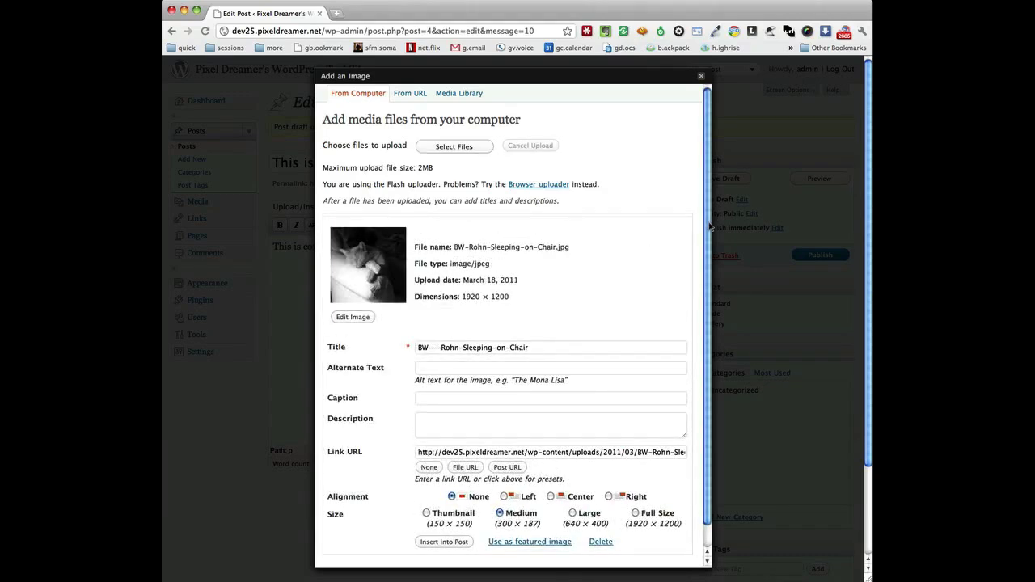
Step: Change the uploaded image's title to "Rohn Sleeping in Chair"
scroll(702, 292, down, 2)
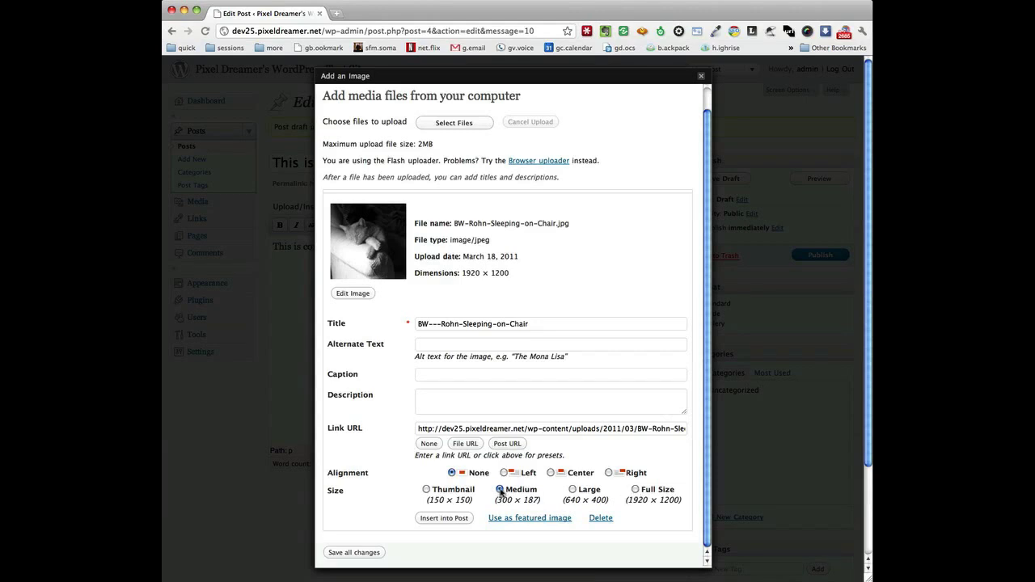
drag(558, 324, 380, 309)
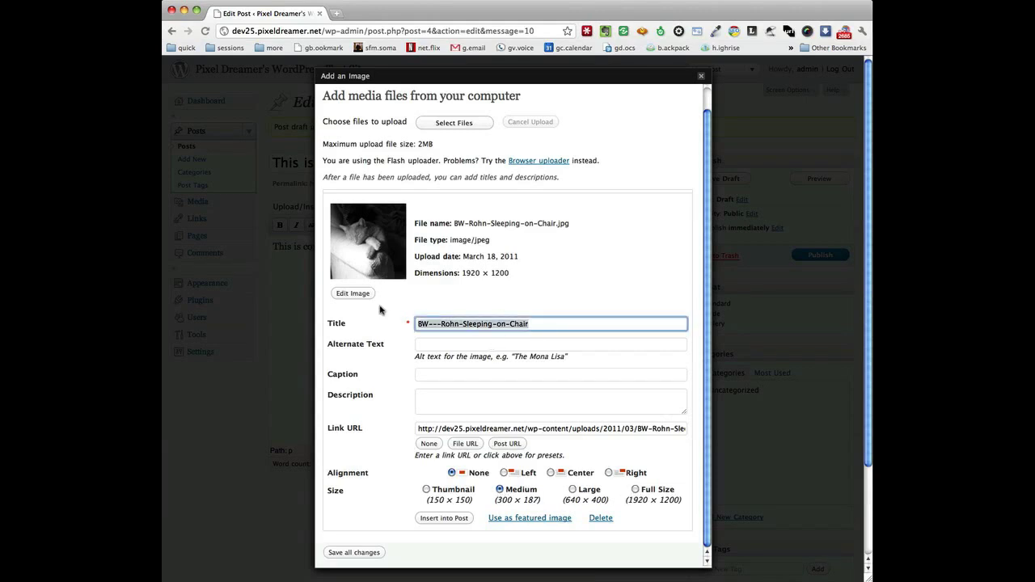
text(Rohn)
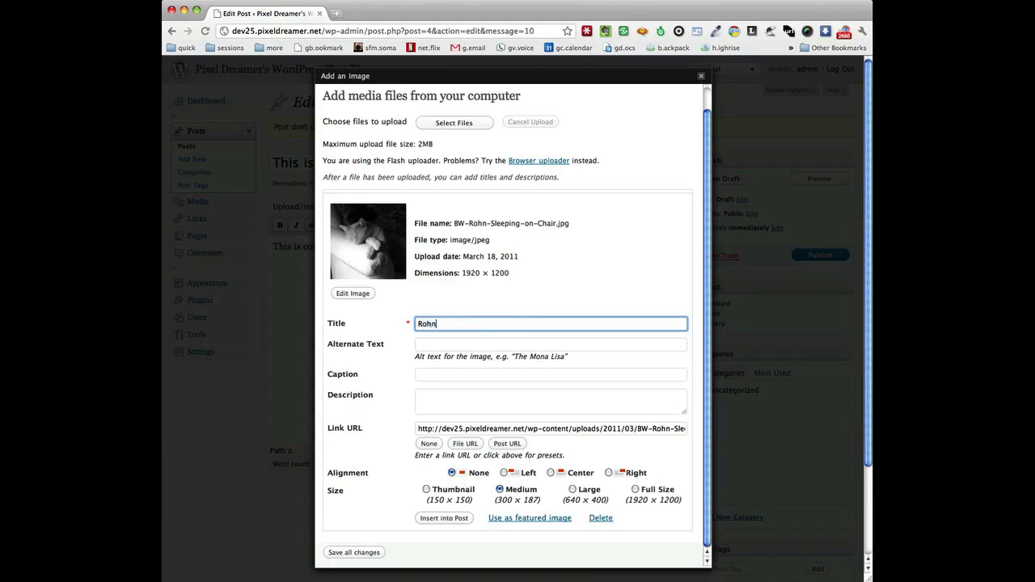
text( Sleeping in Chair)
click(381, 372)
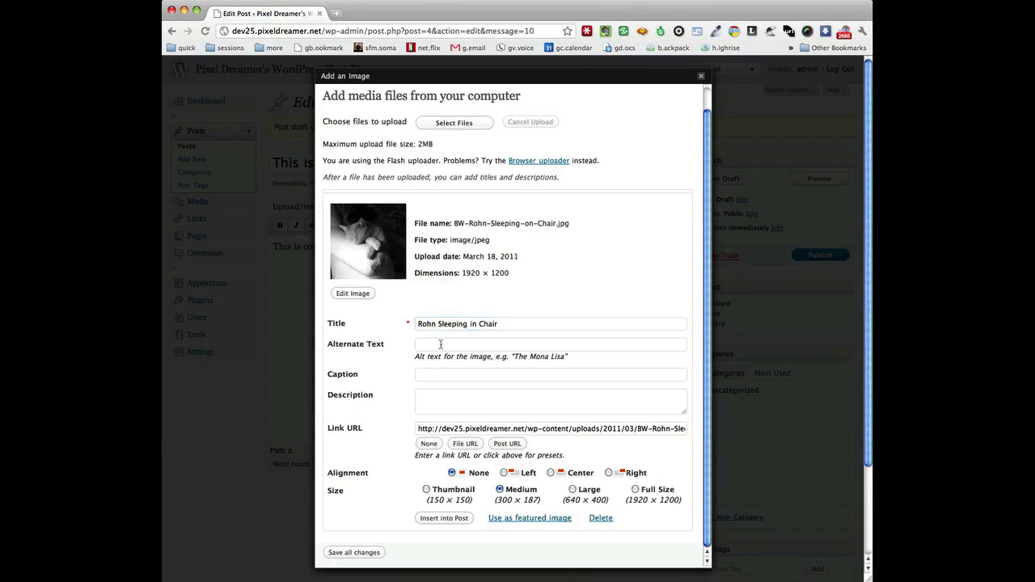
Step: Copy the image title "Rohn Sleeping in Chair" into the alternate text and the caption
drag(506, 326, 362, 311)
key(ctrl+c)
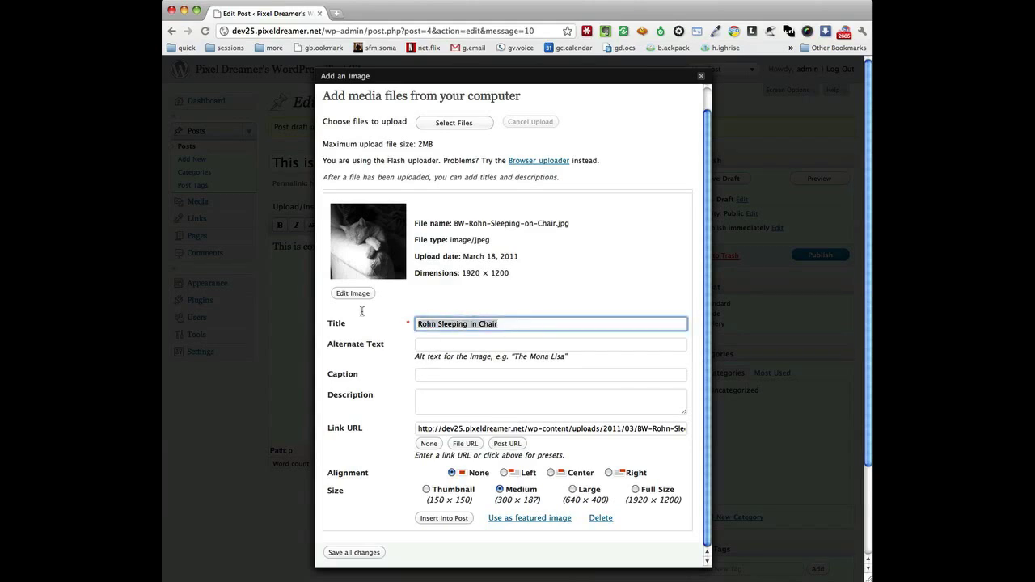
click(459, 345)
key(ctrl+v)
click(383, 374)
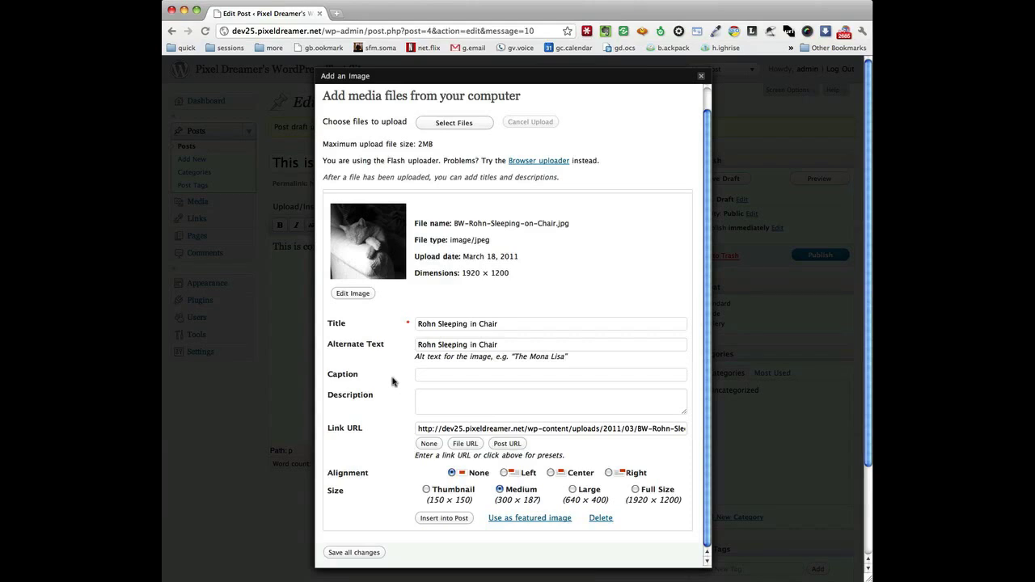
click(445, 374)
key(ctrl+v)
click(387, 394)
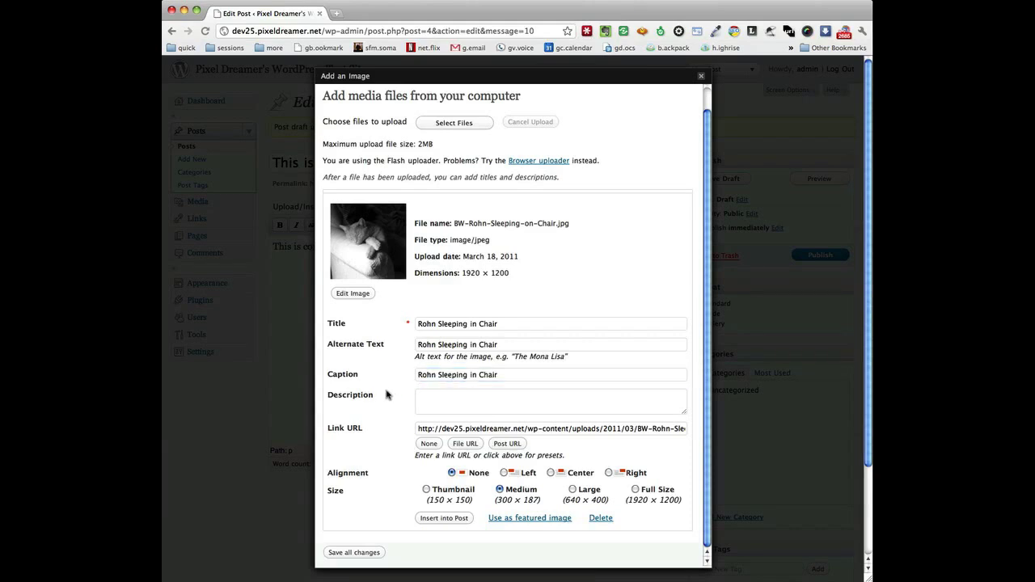
Step: Leave the description empty and insert the image into the post at medium size with no alignment
click(447, 397)
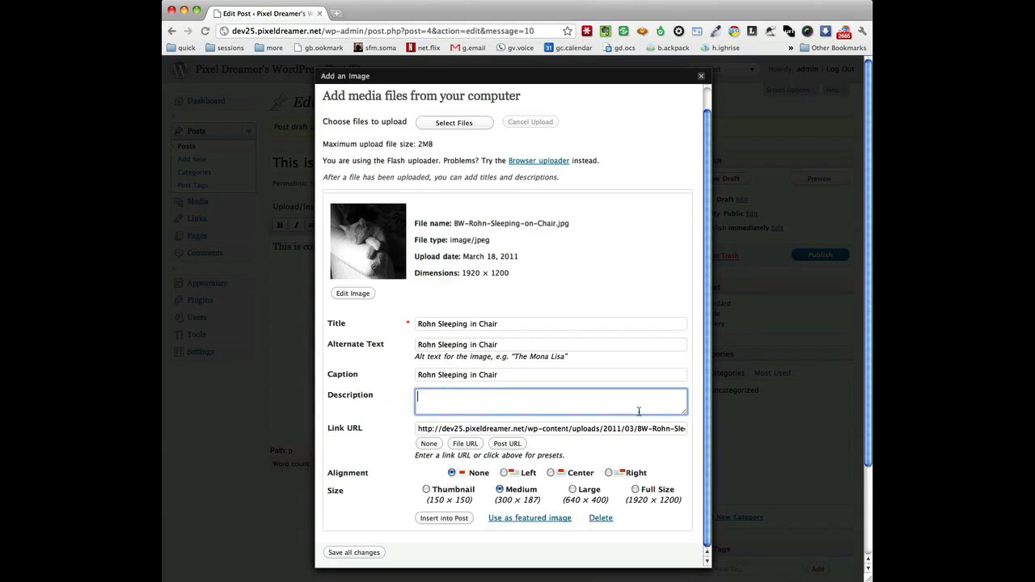
click(387, 407)
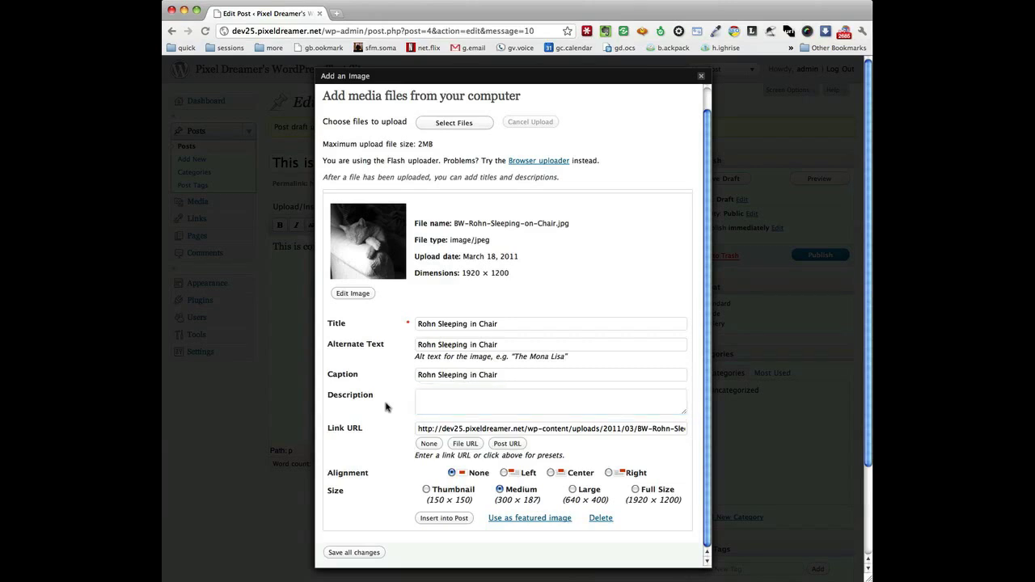
click(443, 519)
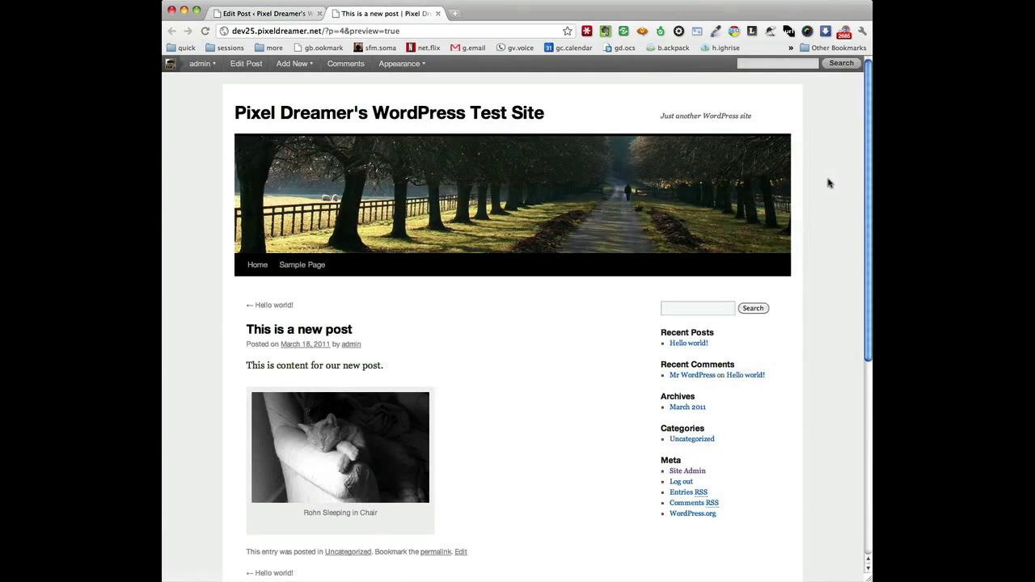
Step: Examine the captioned image in the post preview and return to the post editor
drag(867, 168, 856, 260)
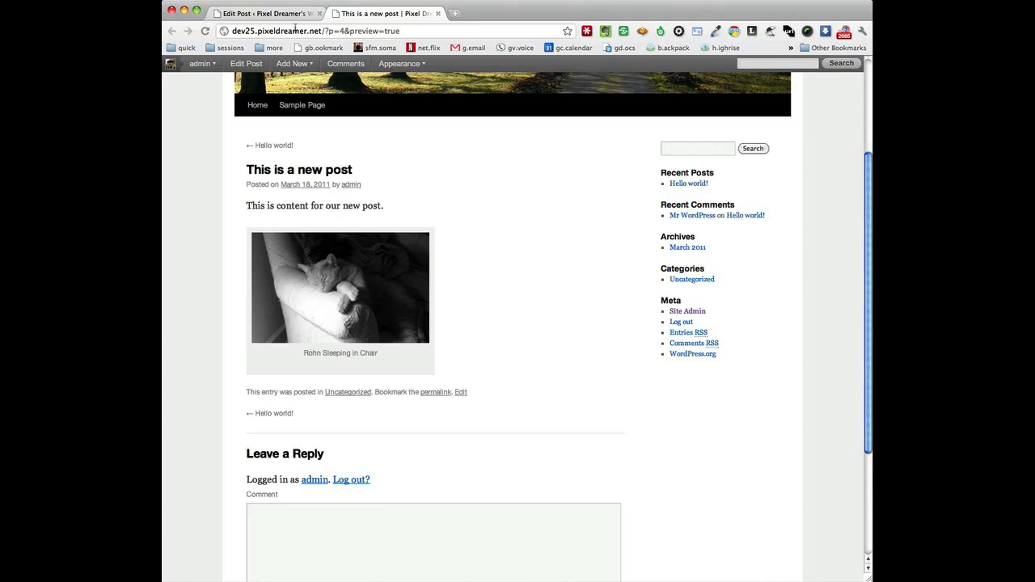
click(293, 15)
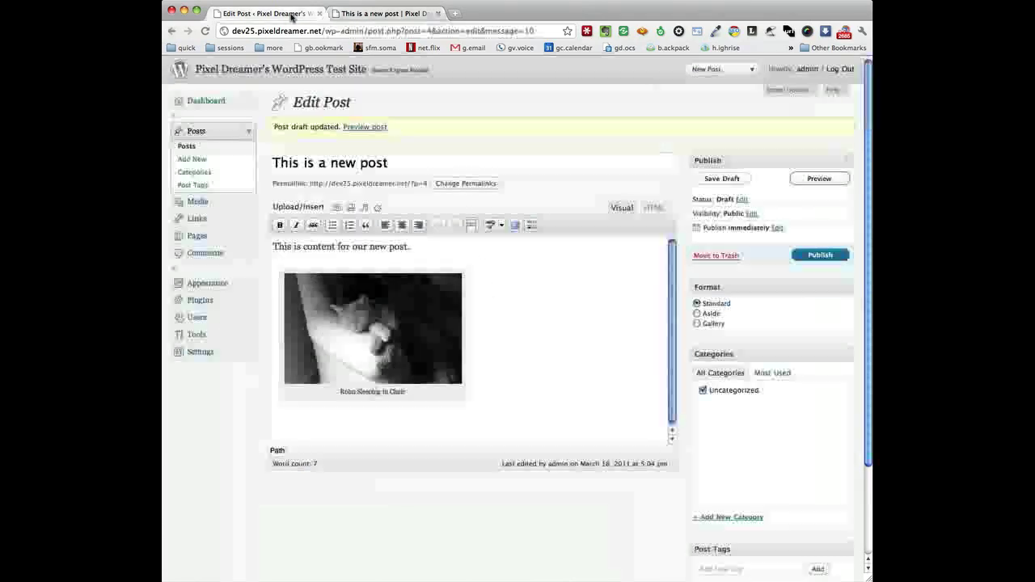
Step: Save the draft of the post and publish it
click(732, 179)
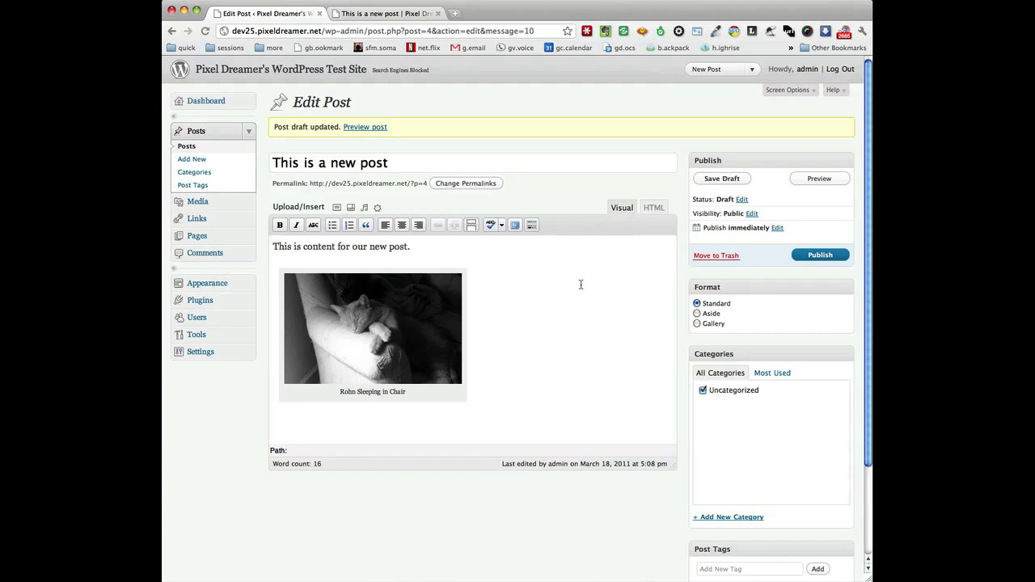
click(820, 256)
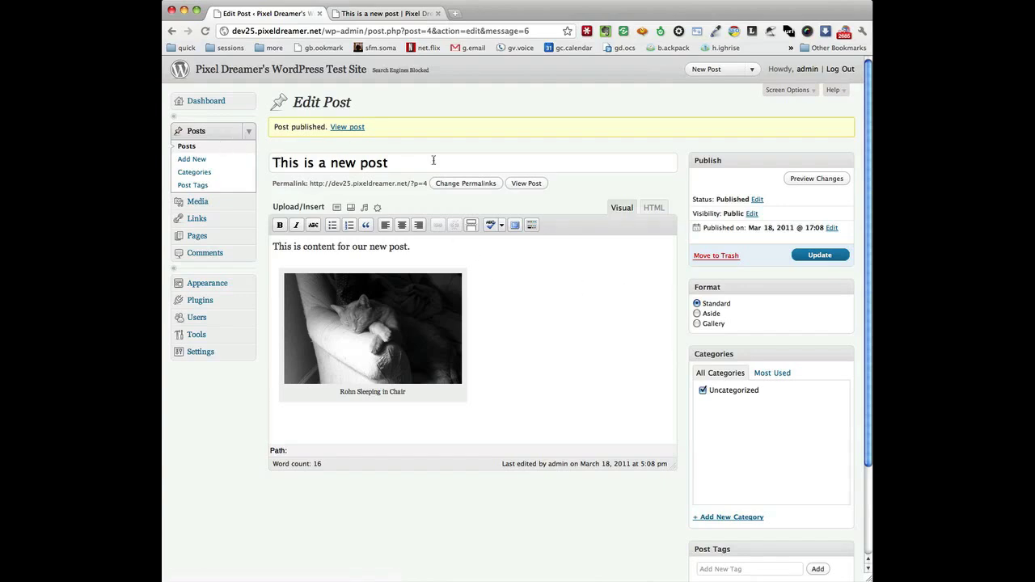
Step: Remove the post from the Uncategorized category and add a new category named "Examples" to it
drag(869, 185, 855, 277)
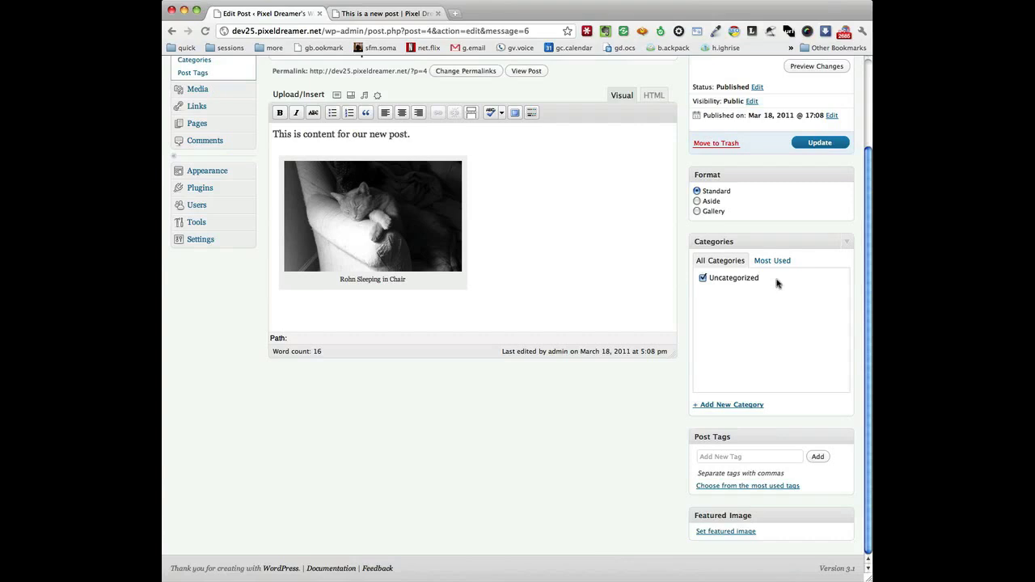
click(703, 278)
click(726, 406)
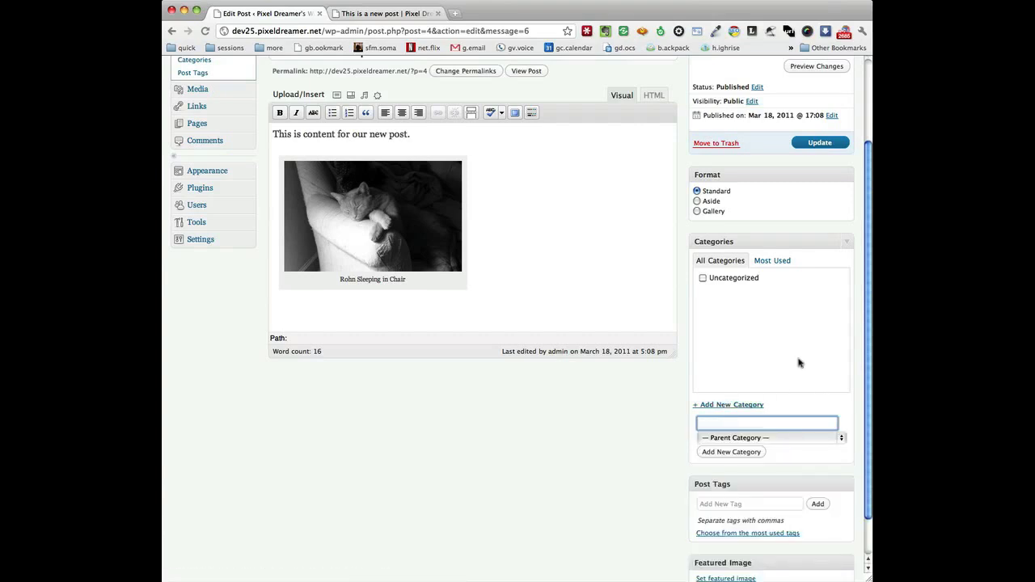
text(Exm)
key(BackSpace)
text(amples)
click(748, 452)
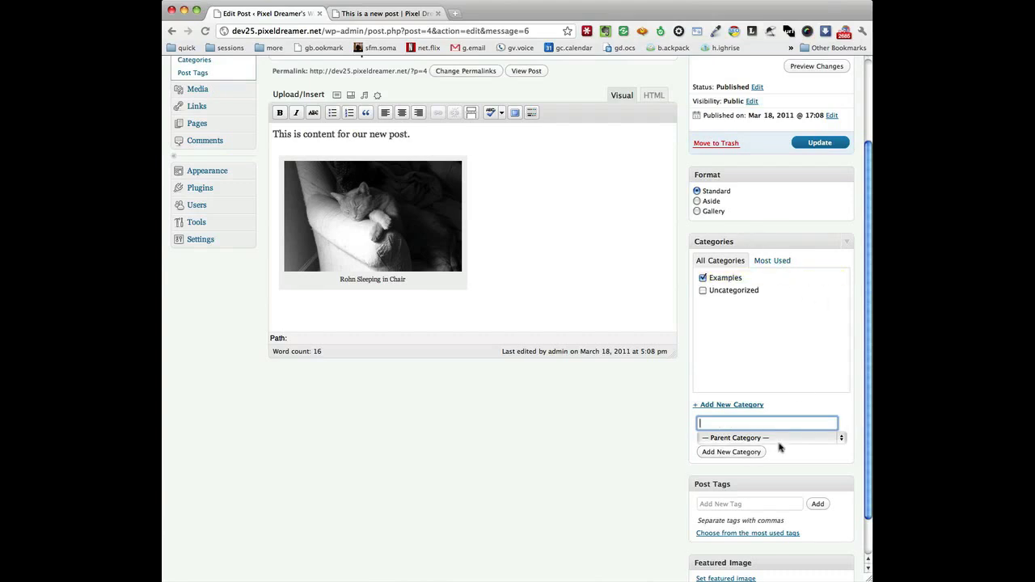
Step: Add the tags "example", "cat", "photo" and "black and white" to the post
click(747, 506)
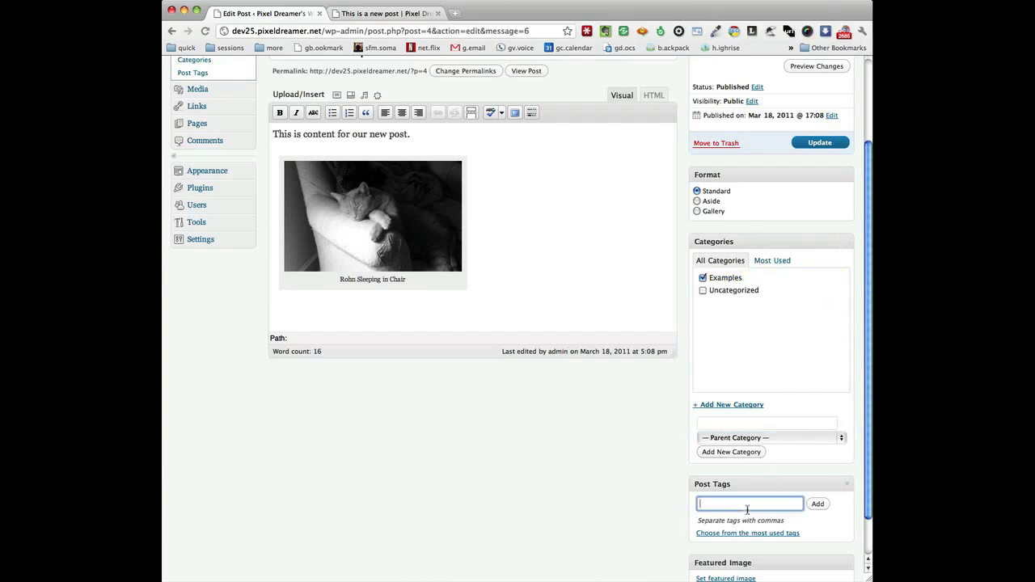
text(exmaple)
key(BackSpace)
key(BackSpace)
key(BackSpace)
key(BackSpace)
key(BackSpace)
text(ample)
key(BackSpace)
text(,)
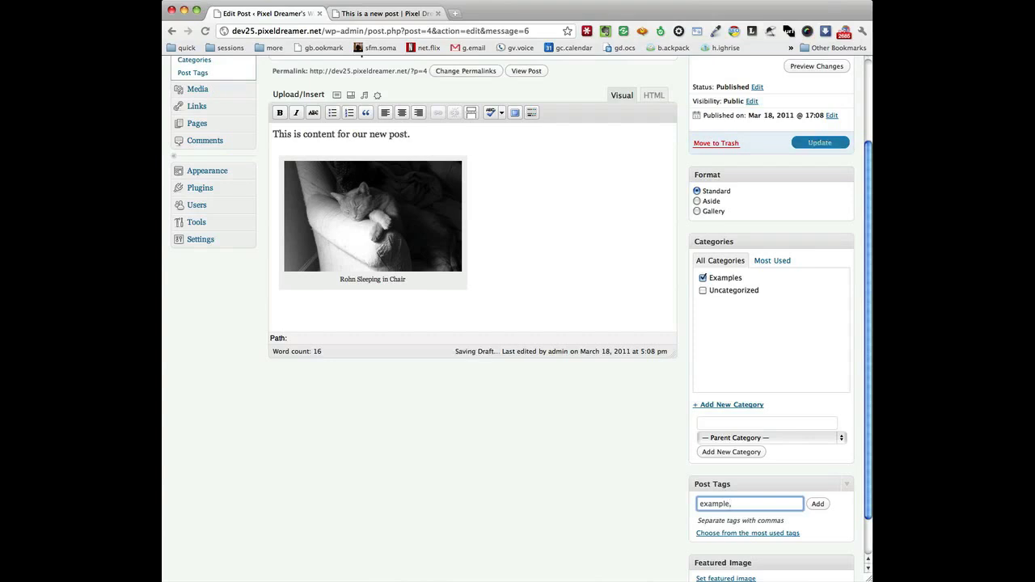
text( cat,)
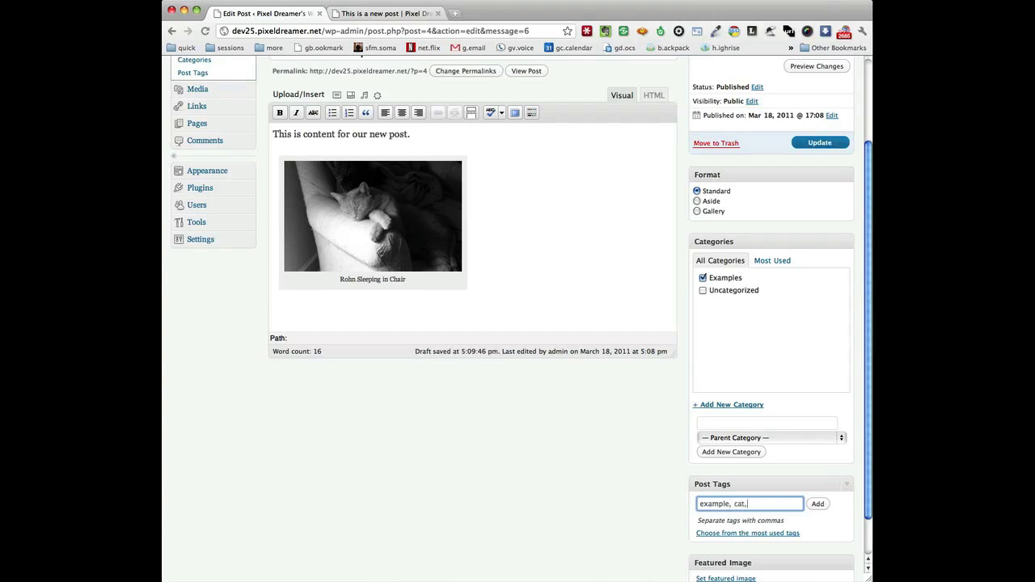
text( photo, black and white)
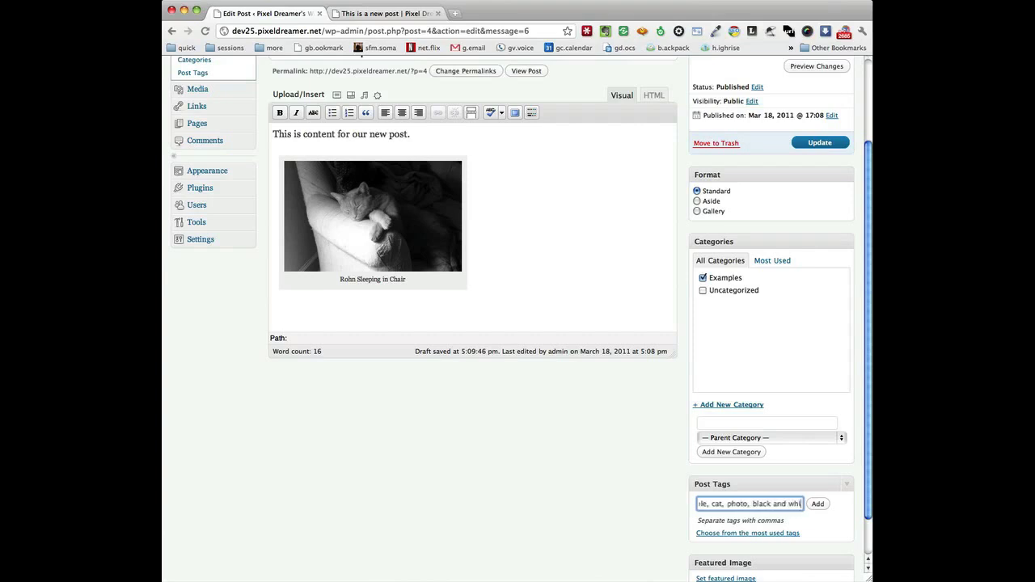
click(816, 504)
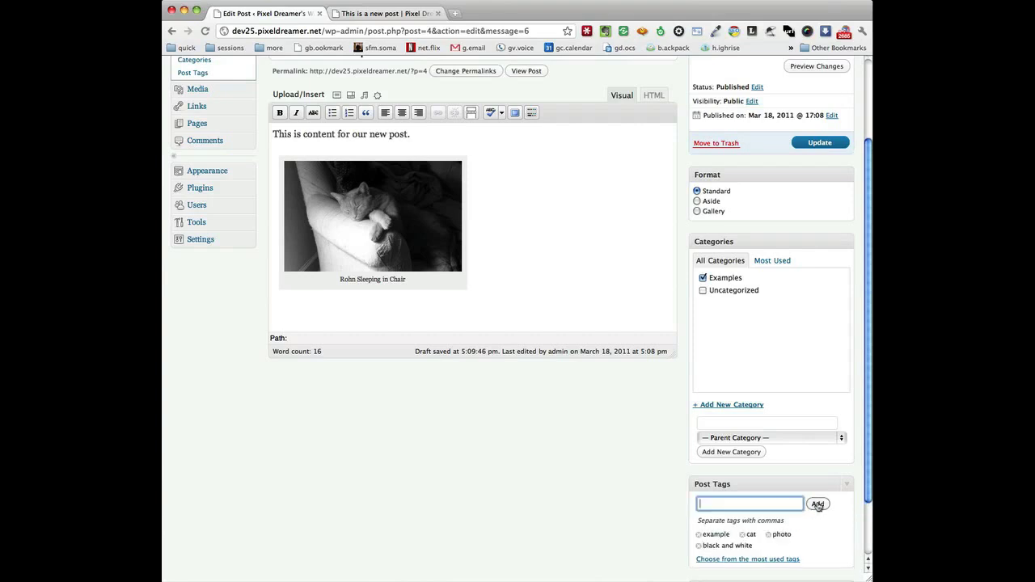
Step: Remove the "black and white" tag from the post and update the published post
scroll(869, 494, down, 1)
scroll(869, 495, down, 2)
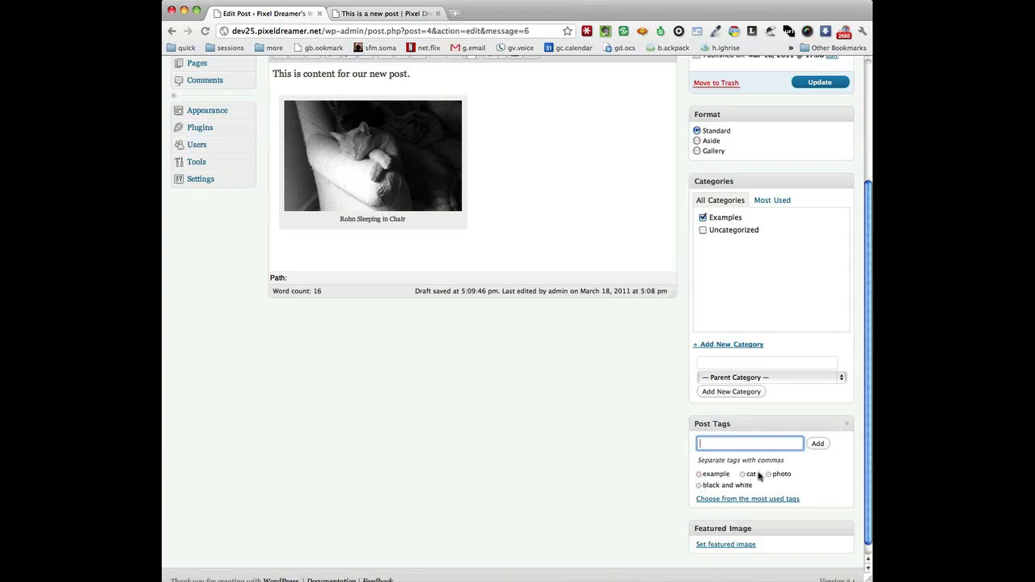
click(700, 486)
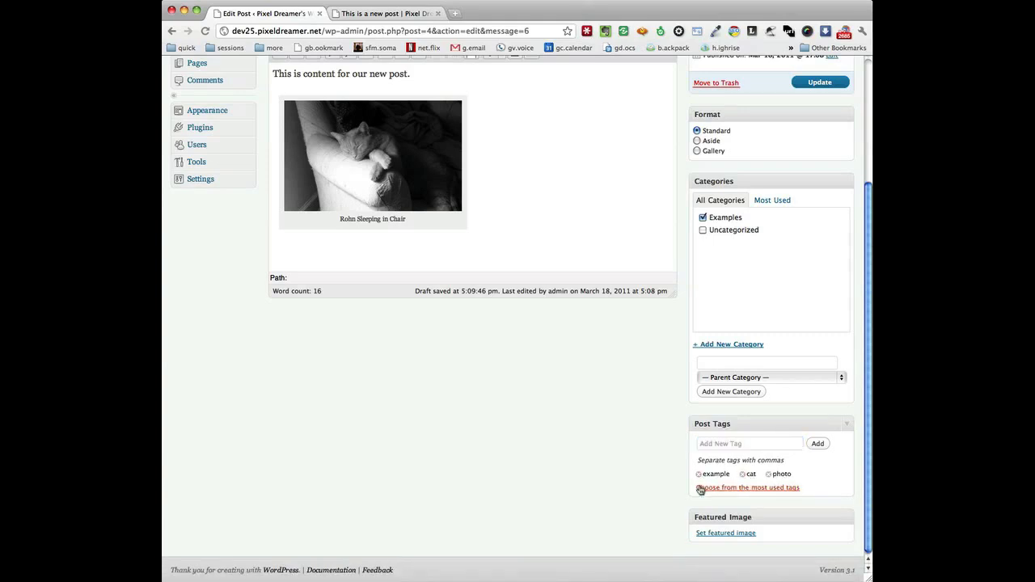
drag(869, 497, 855, 370)
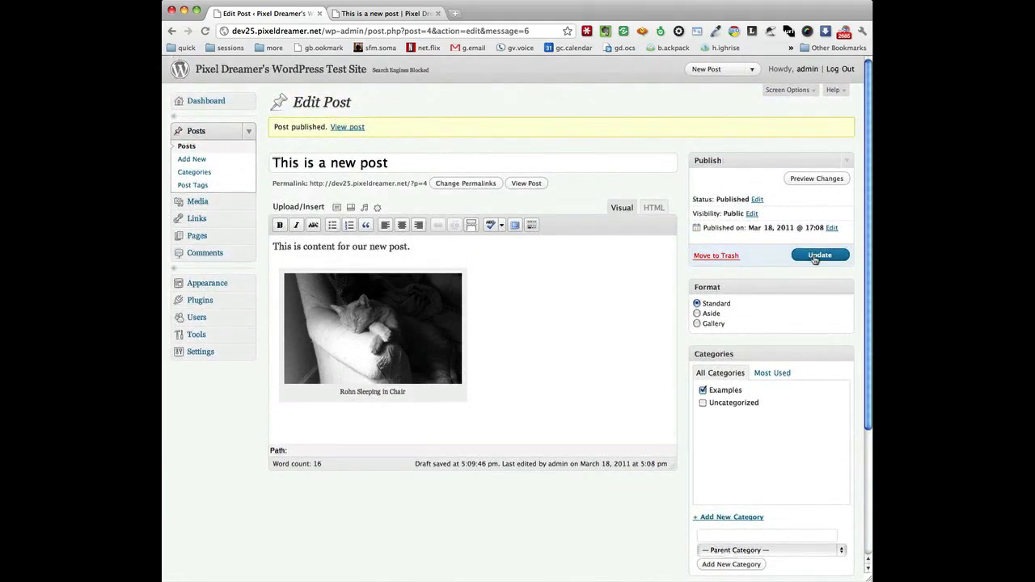
click(818, 256)
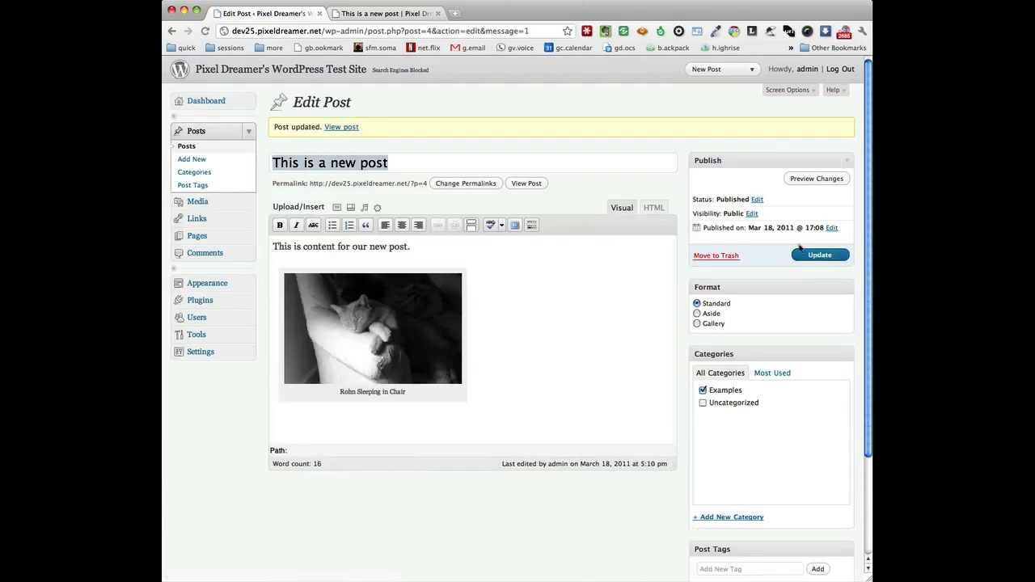
Step: Preview the updated post, view the Examples category archive from its sidebar, and close the preview
click(814, 183)
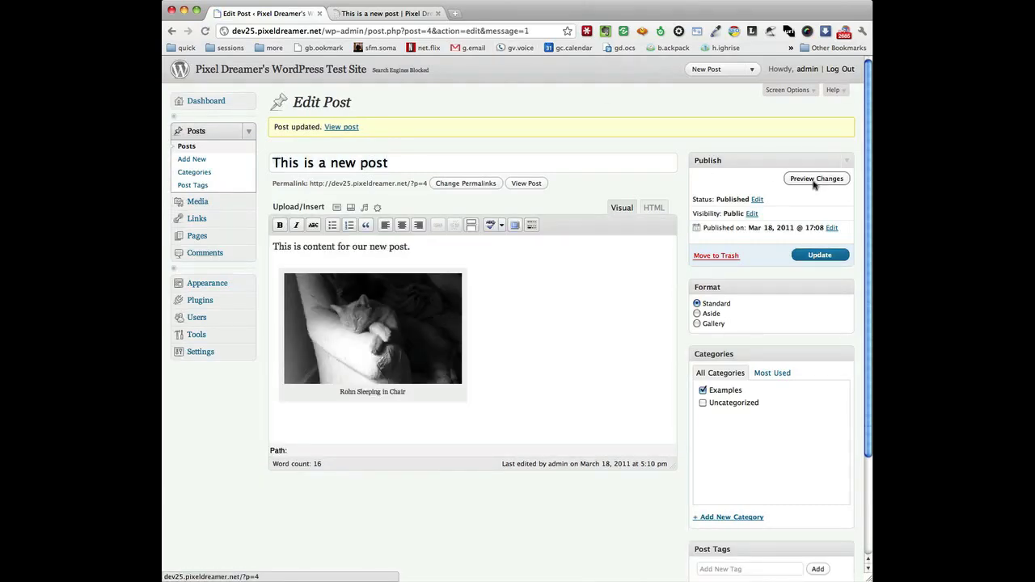
click(380, 14)
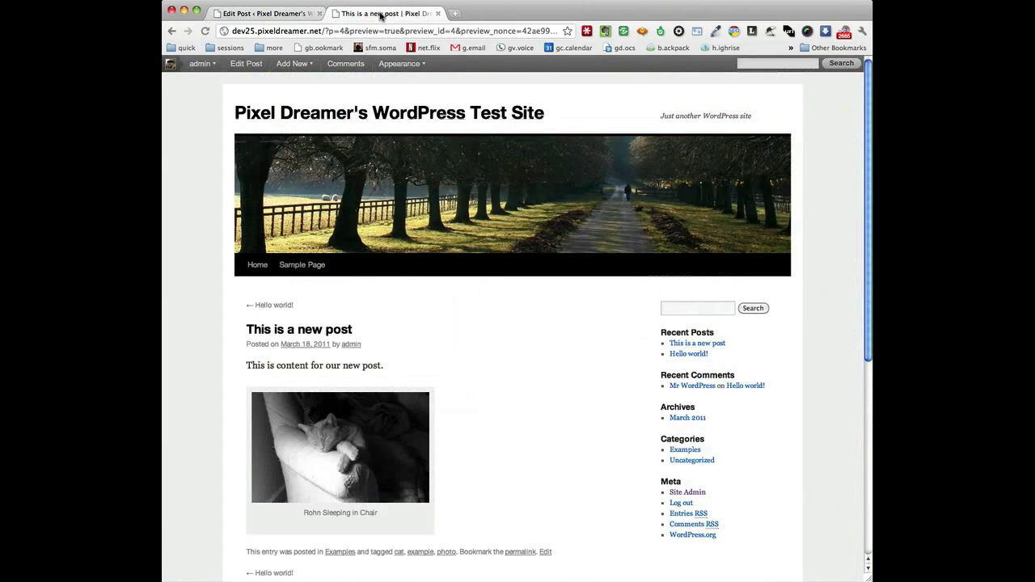
drag(865, 139, 863, 203)
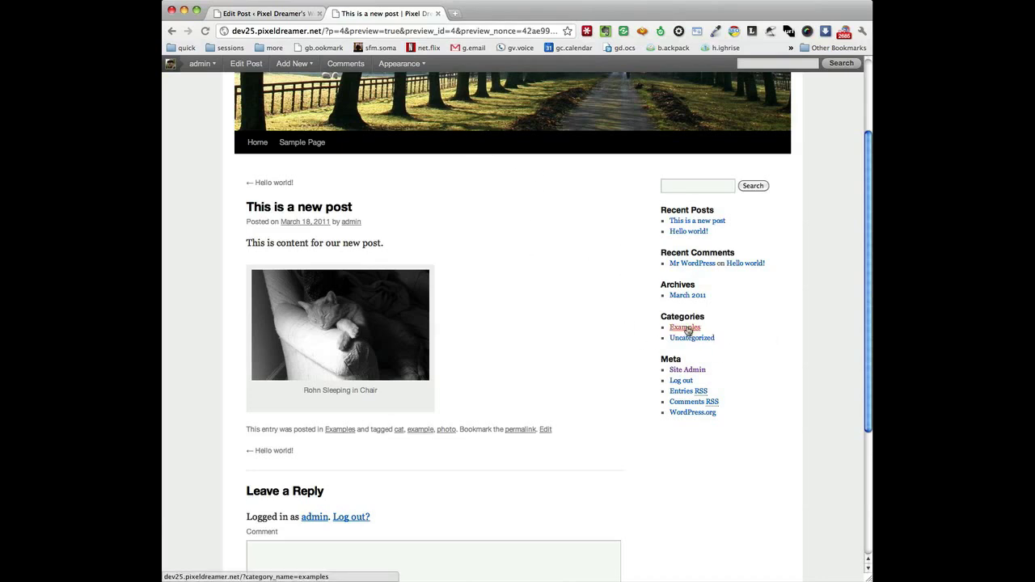
click(686, 329)
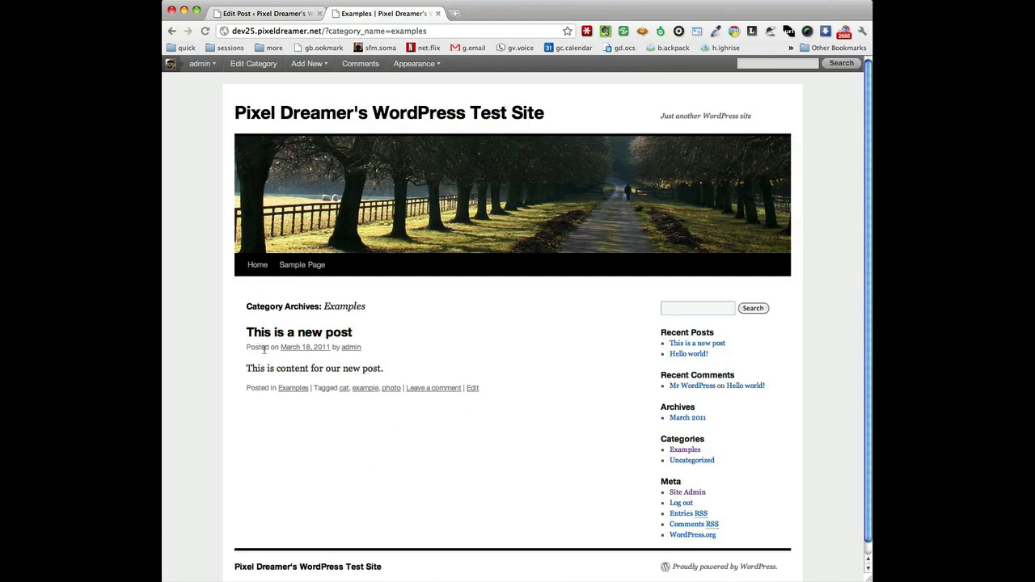
click(437, 14)
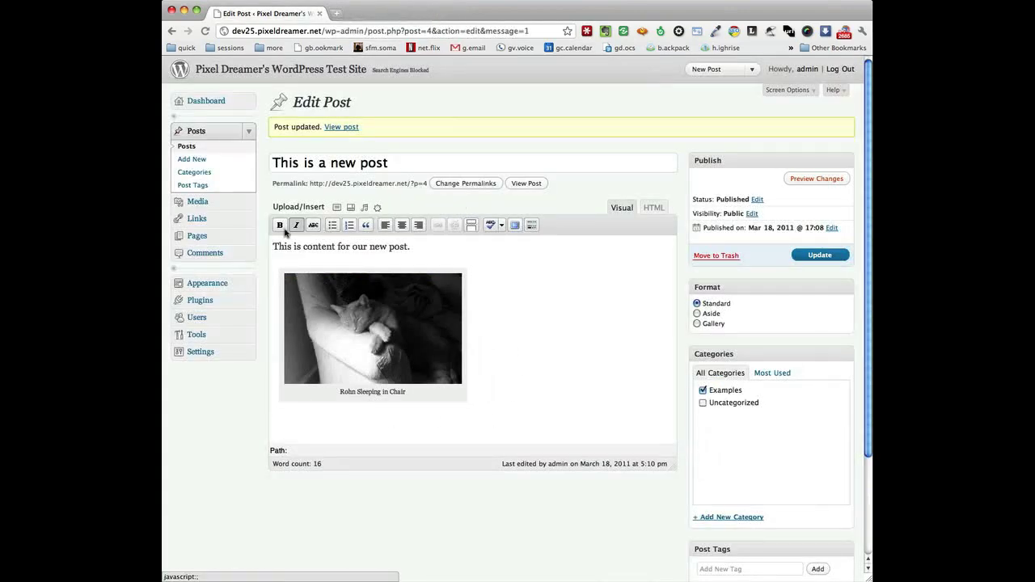
Step: Create a new page and title it "This is a new page."
click(200, 239)
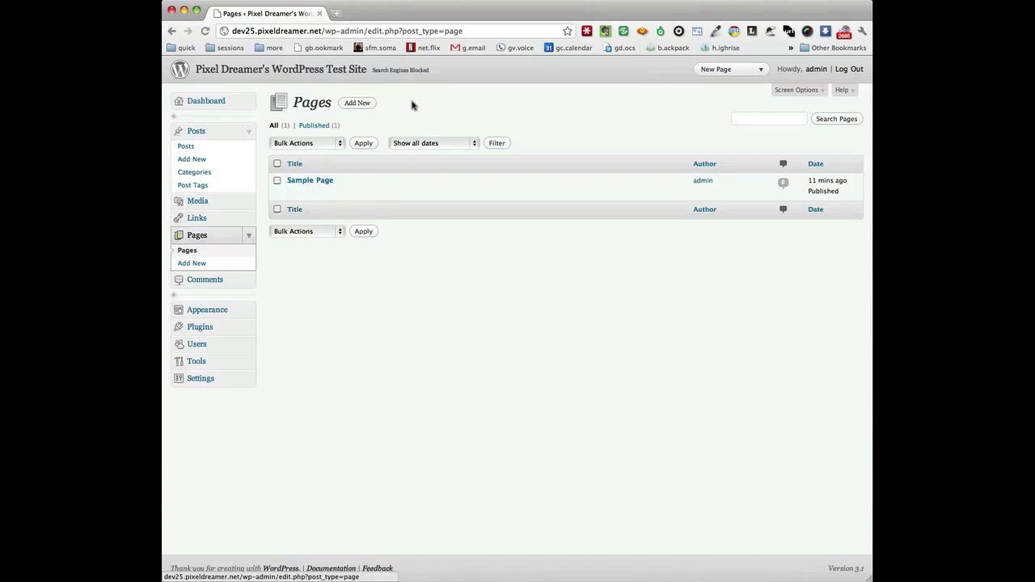
click(357, 103)
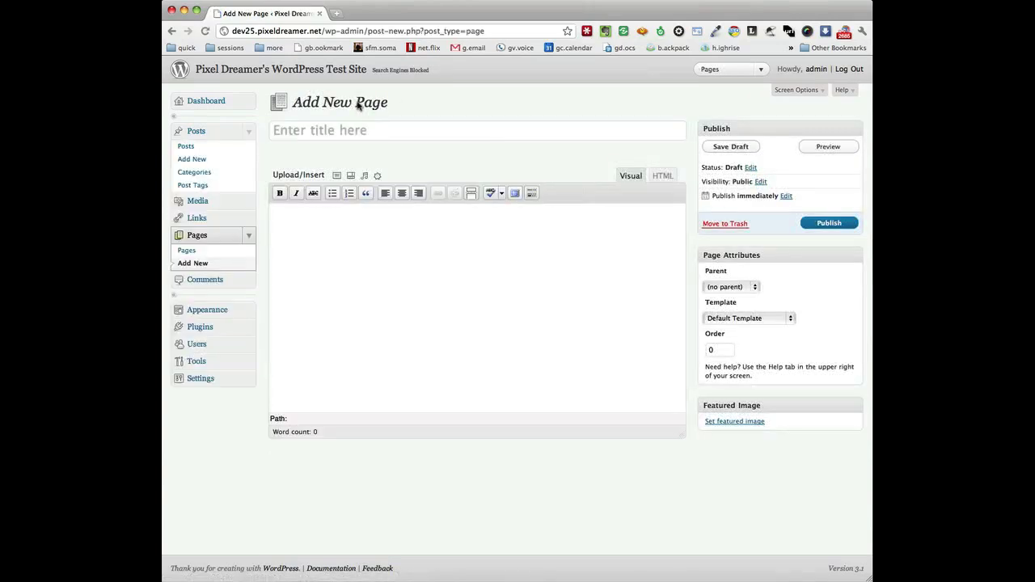
click(346, 136)
text(This is a )
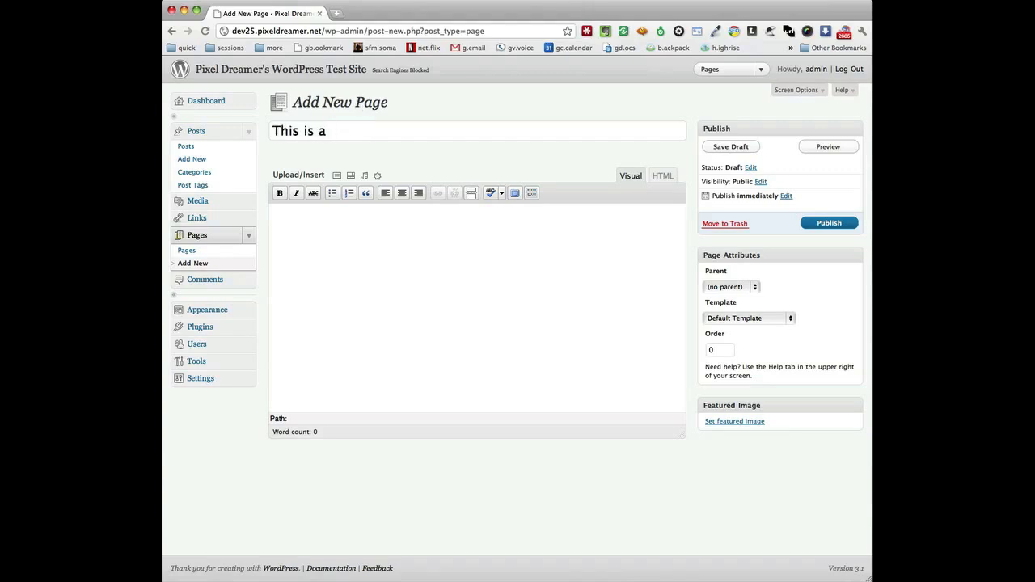
text(new page.)
key(Tab)
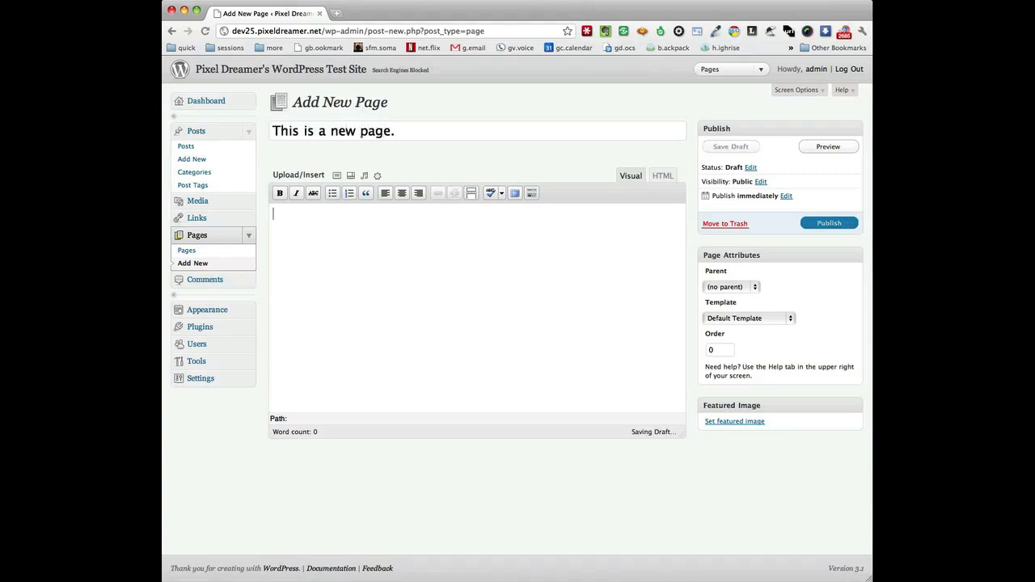
Step: Enter "This is our new page content." as the page's body text
text(This )
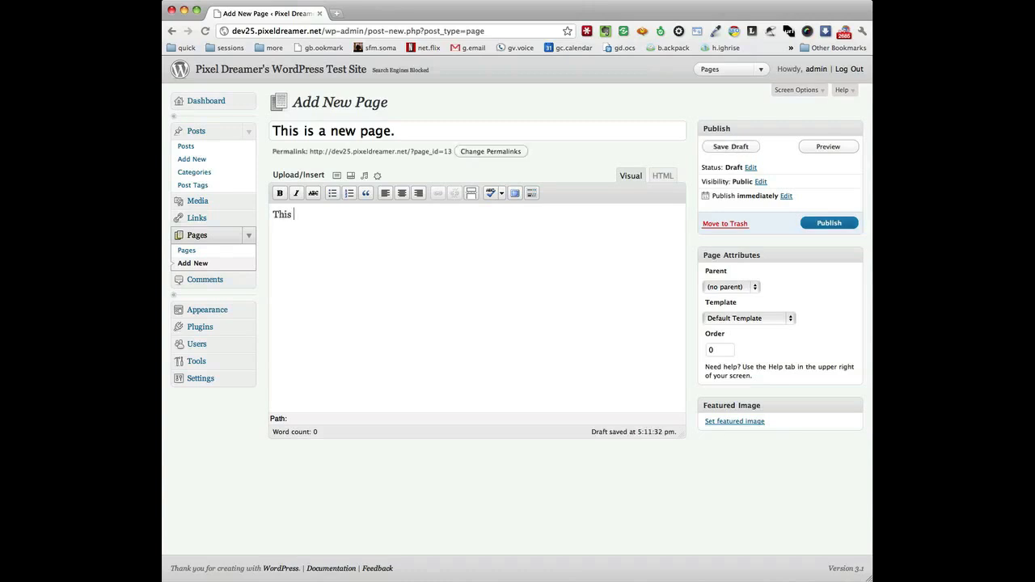
text(is our new page content.)
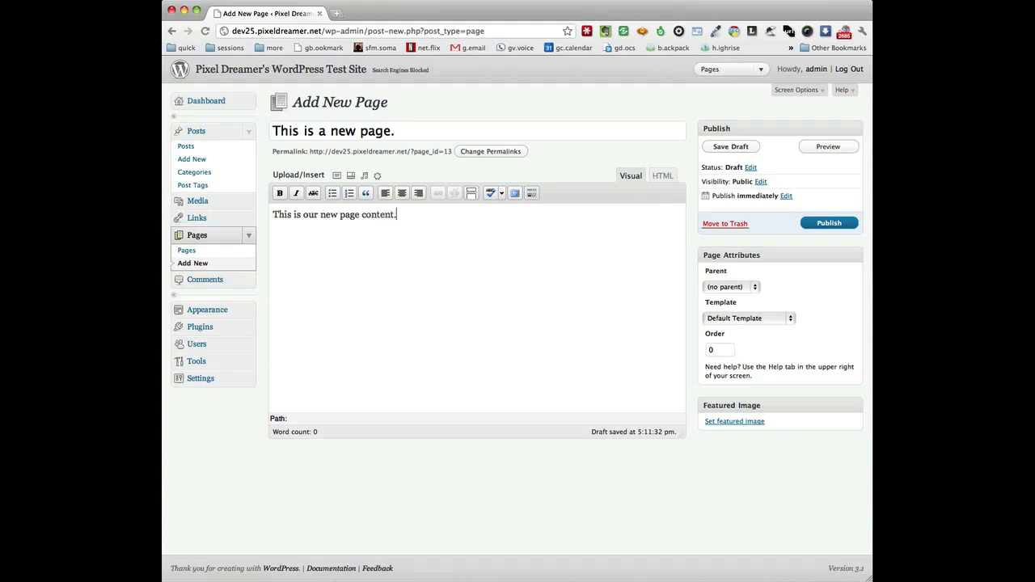
key(Return)
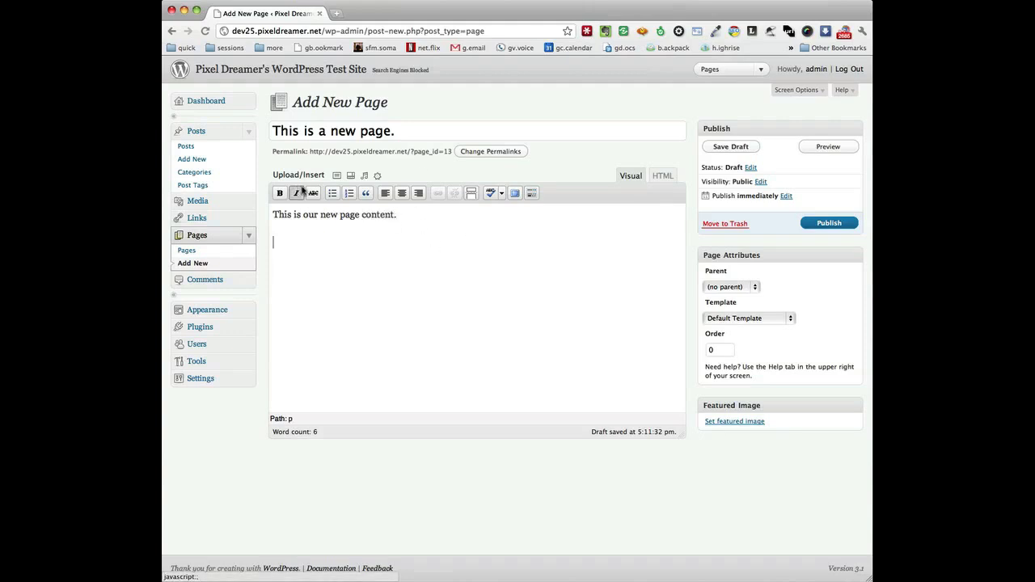
key(BackSpace)
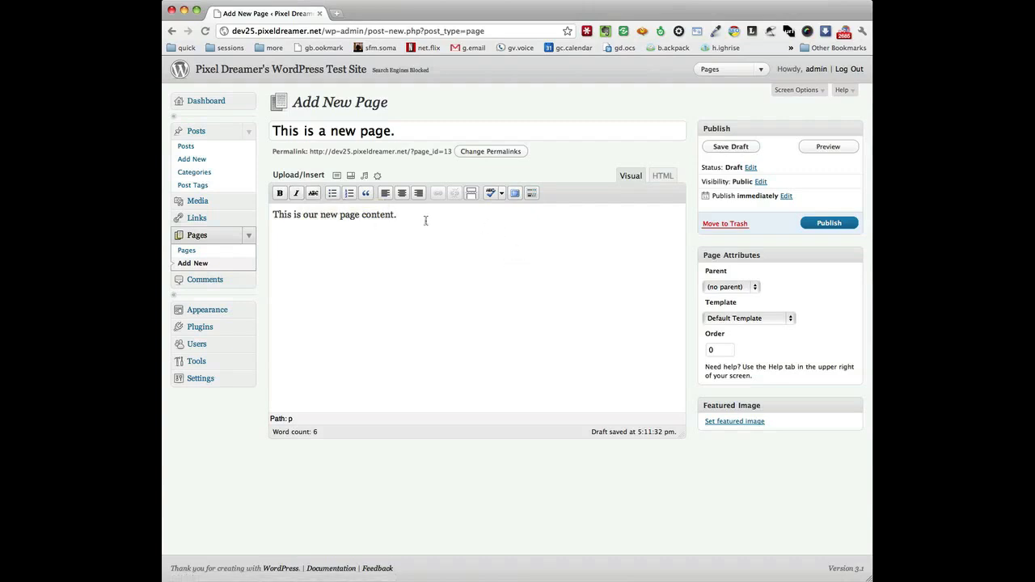
Step: Format the word "new" in the page's body text as bold and italic
double_click(323, 215)
click(279, 194)
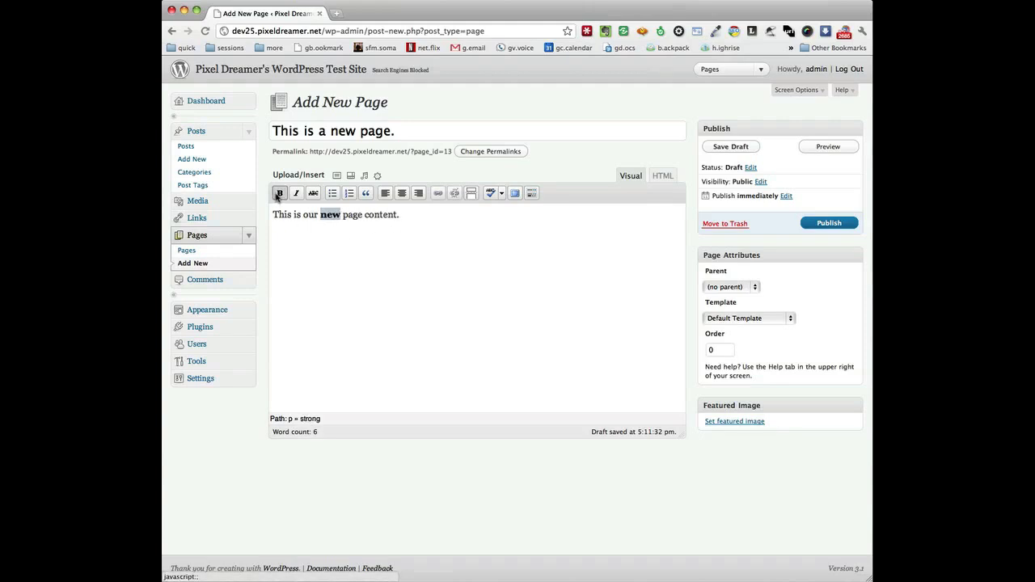
click(296, 194)
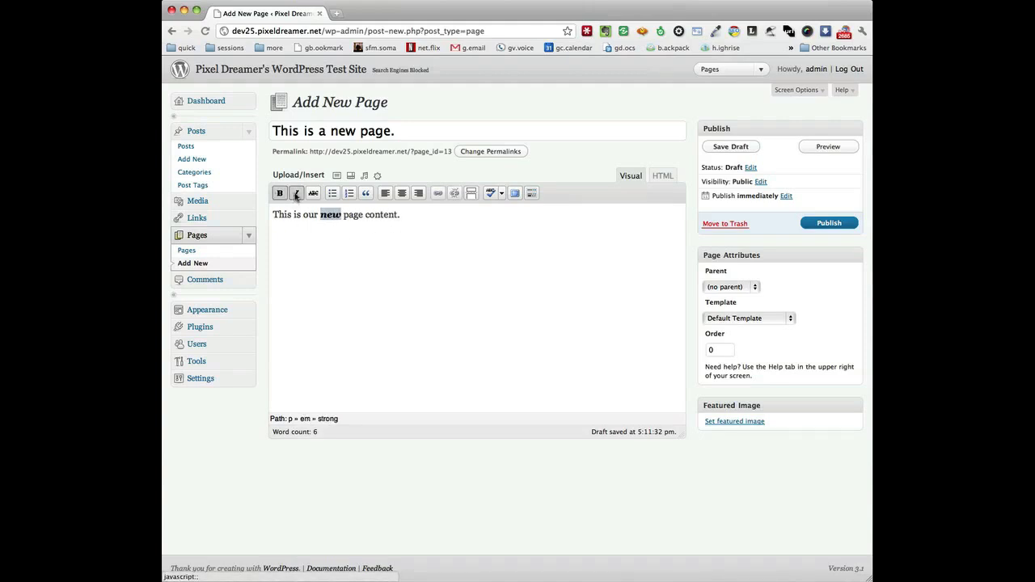
click(444, 222)
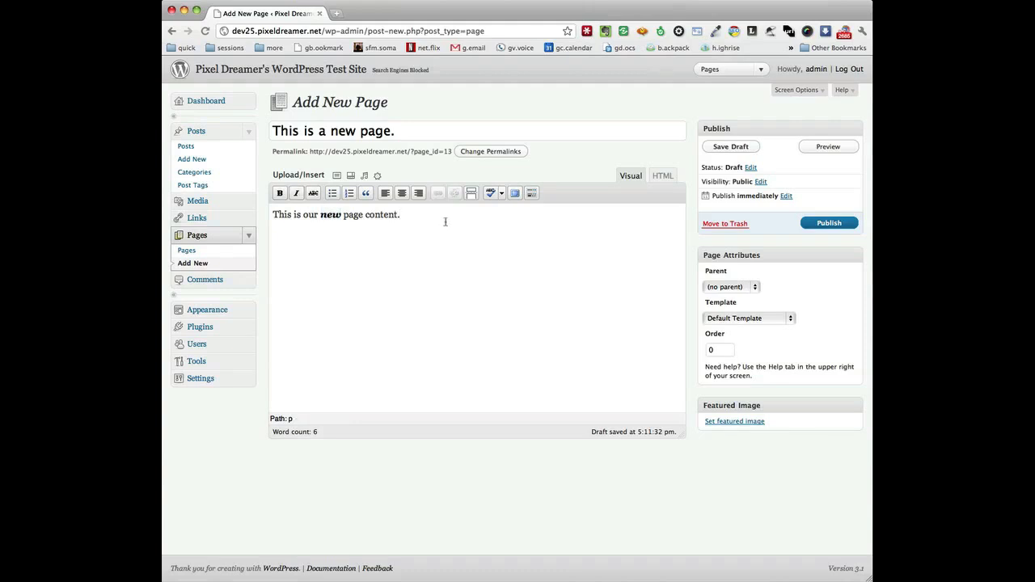
Step: Add a second paragraph reading "This is an example list" and make it bold
key(Return)
text(This is an example list)
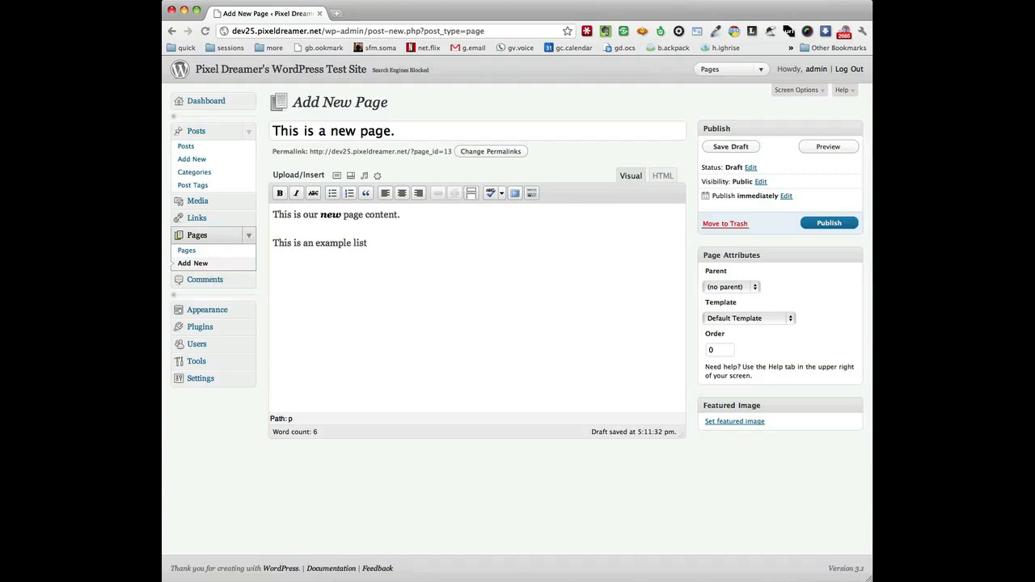
key(super+a)
key(Right)
key(super+shift+Left)
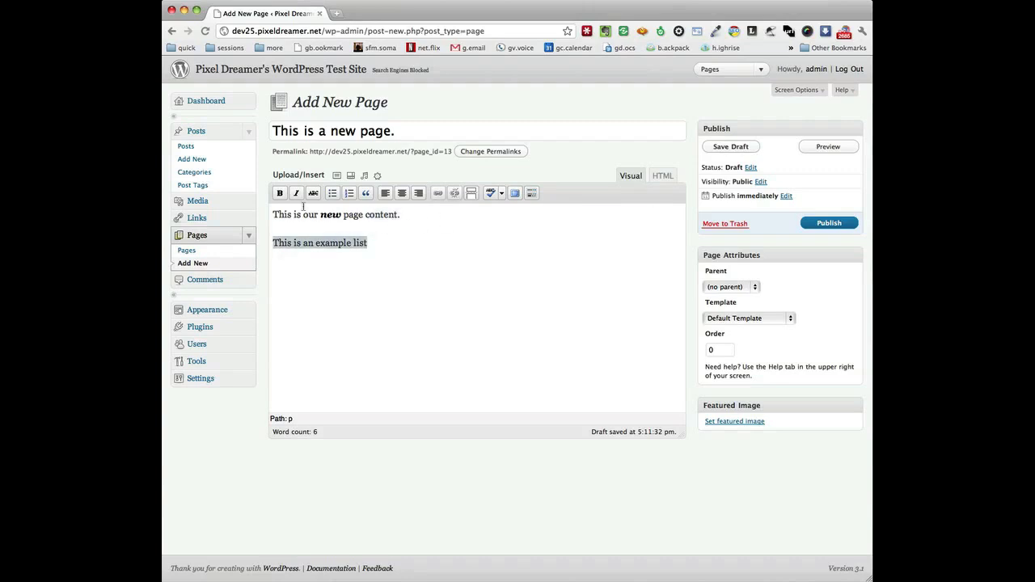
click(279, 194)
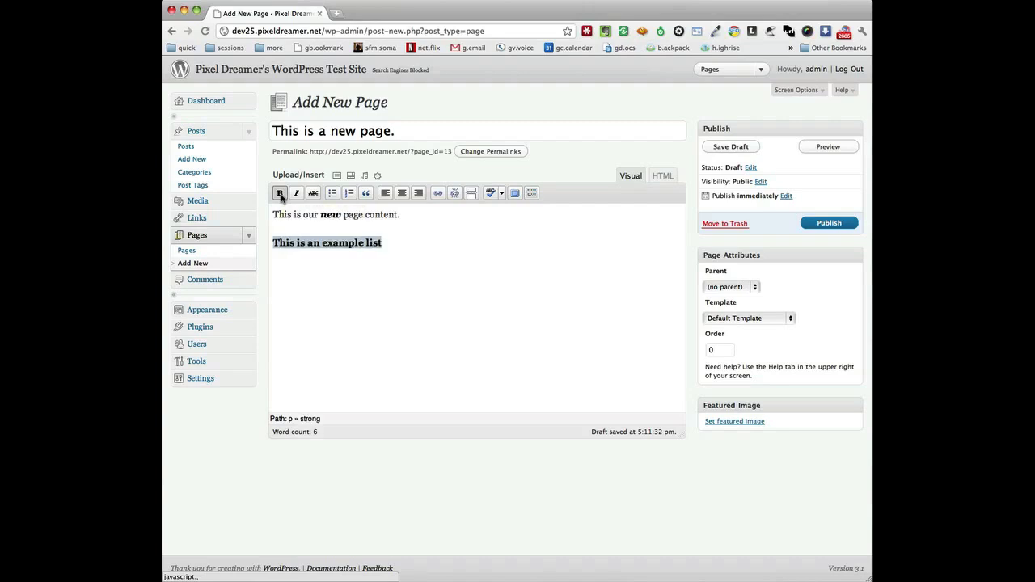
click(449, 240)
Step: Add a non-bold paragraph reading "this is a list item" below the bold "This is an example list" line
key(Return)
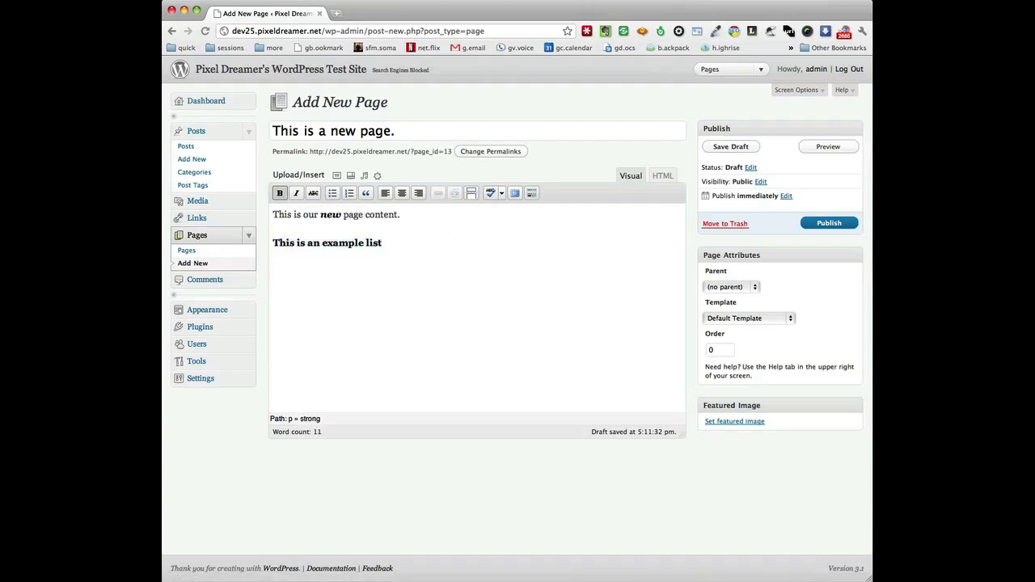
click(279, 193)
text(this is a li)
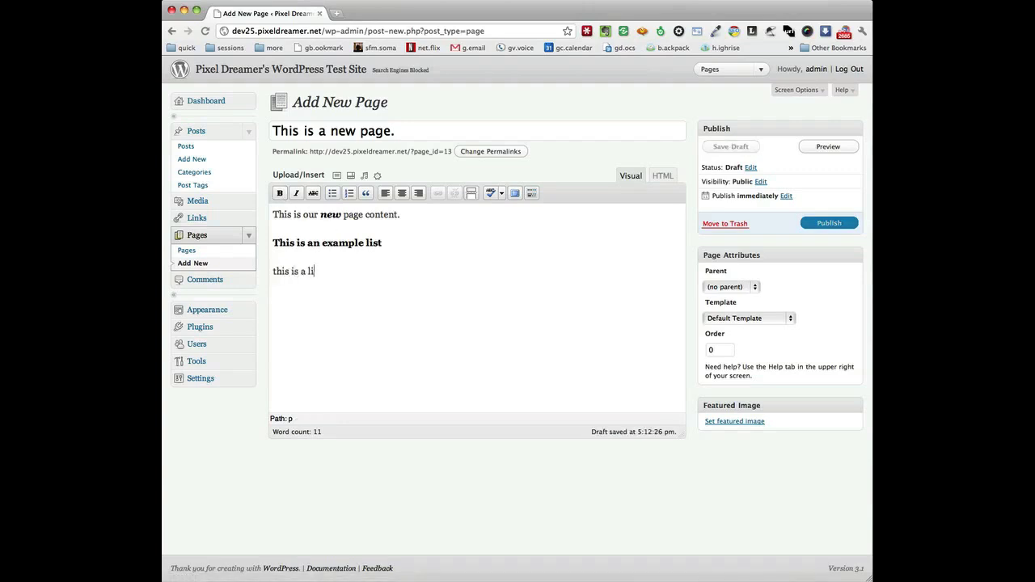
text(st item)
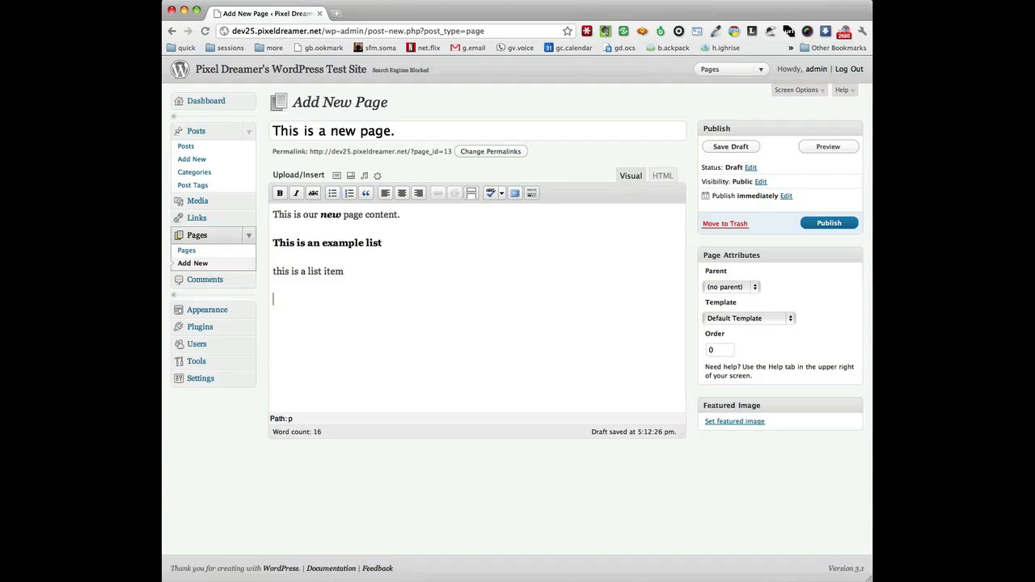
Step: Duplicate the "this is a list item" line twice so three identical lines follow the bold heading text
key(shift+Up)
key(shift+Up)
key(Left)
key(Down)
key(shift+End)
key(super+c)
key(Right)
key(Return)
key(super+v)
key(Return)
key(super+v)
Step: Format the three "this is a list item" lines as a bulleted list
key(shift+Up)
key(shift+Up)
key(shift+Up)
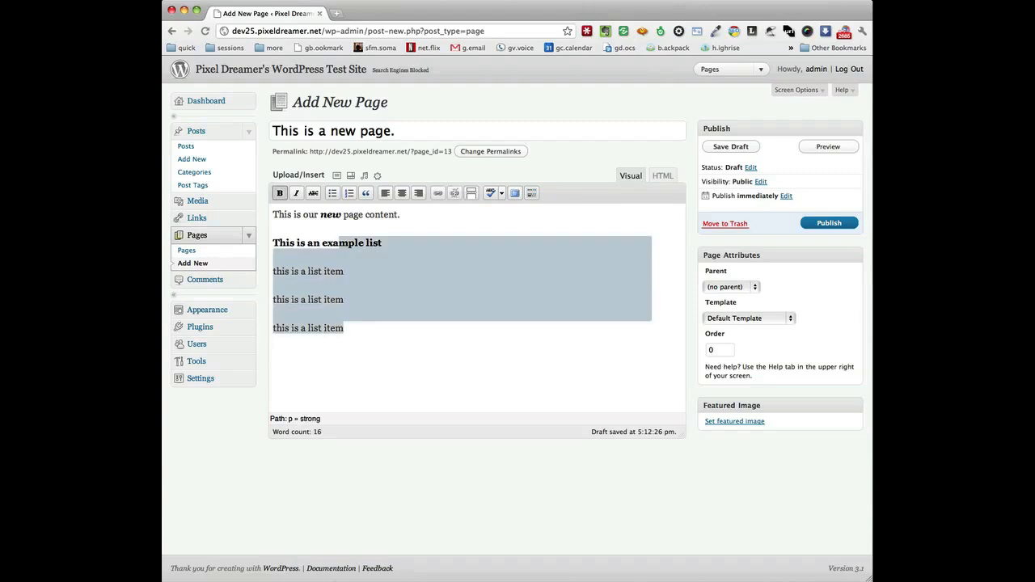
key(shift+Down)
key(shift+Home)
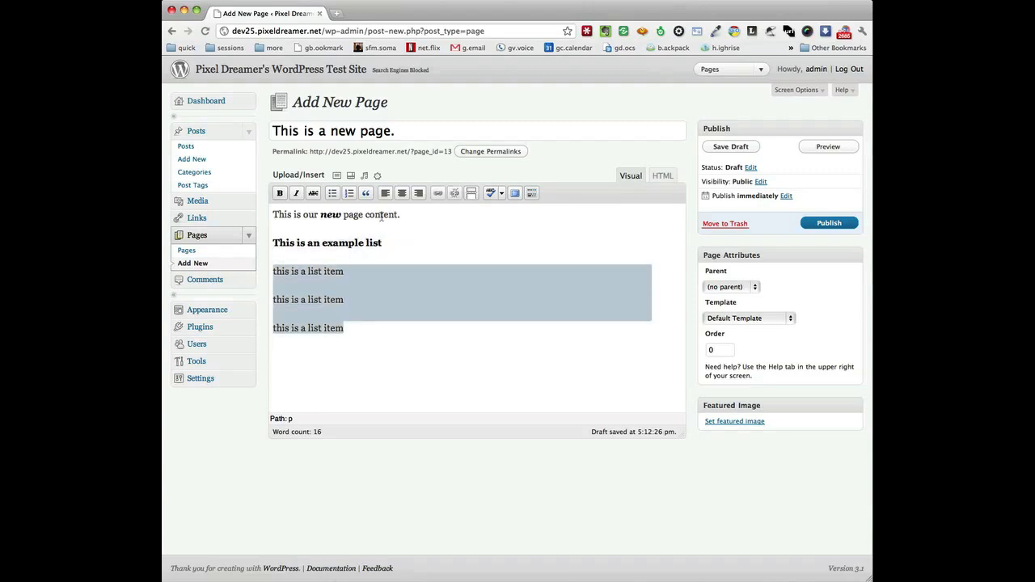
click(331, 193)
click(444, 273)
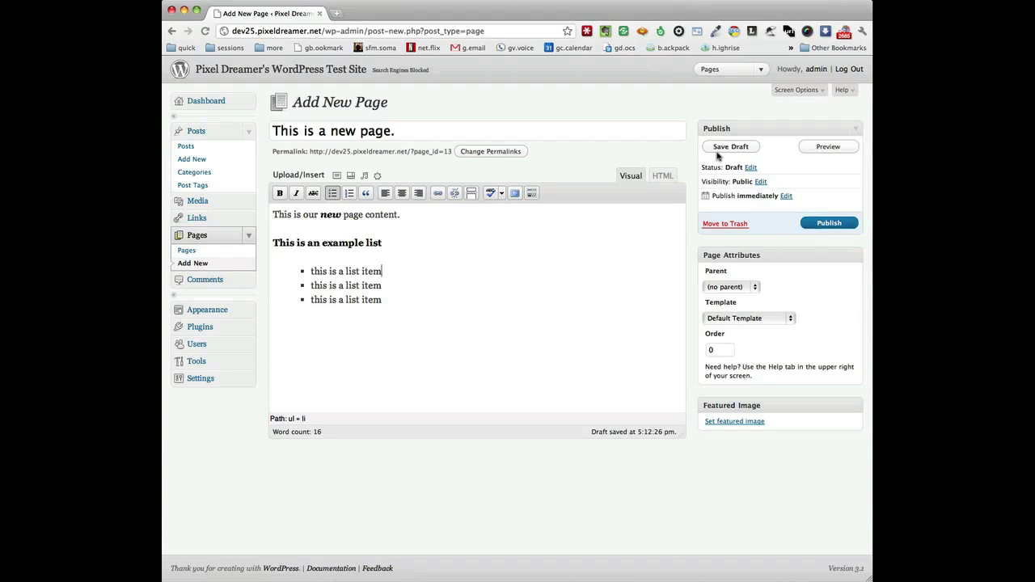
Step: Publish the new page and close its live view after checking it
click(829, 224)
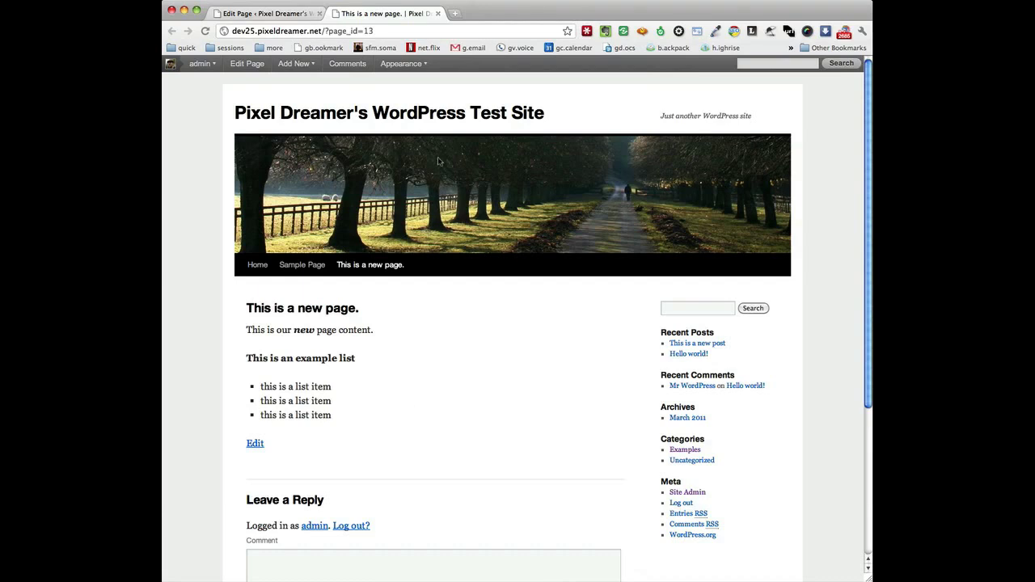
click(437, 14)
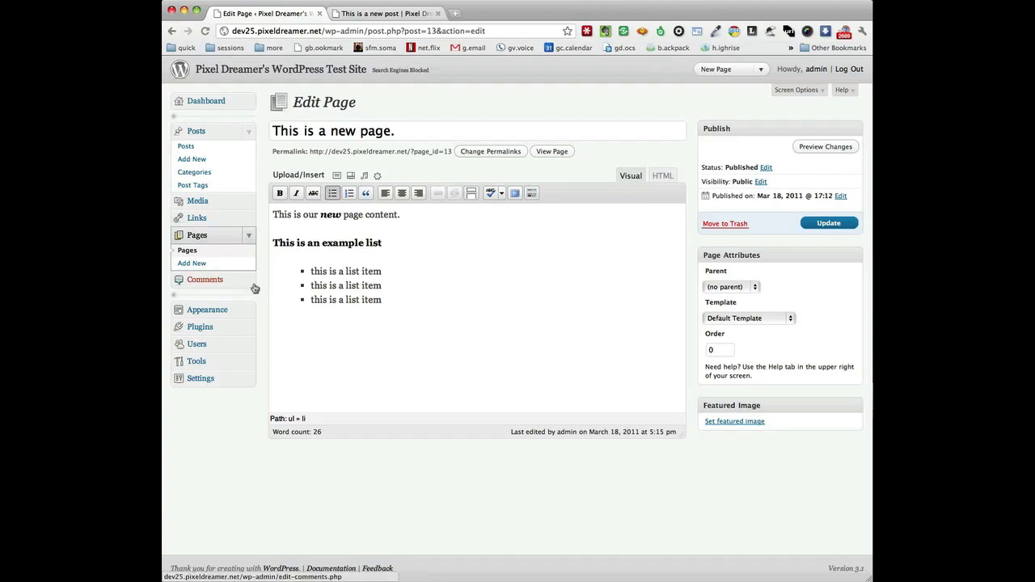
Step: In the Widgets settings, move Calendar from the Primary Widget Area to Inactive Widgets and remove the Archives widget from that area
click(250, 311)
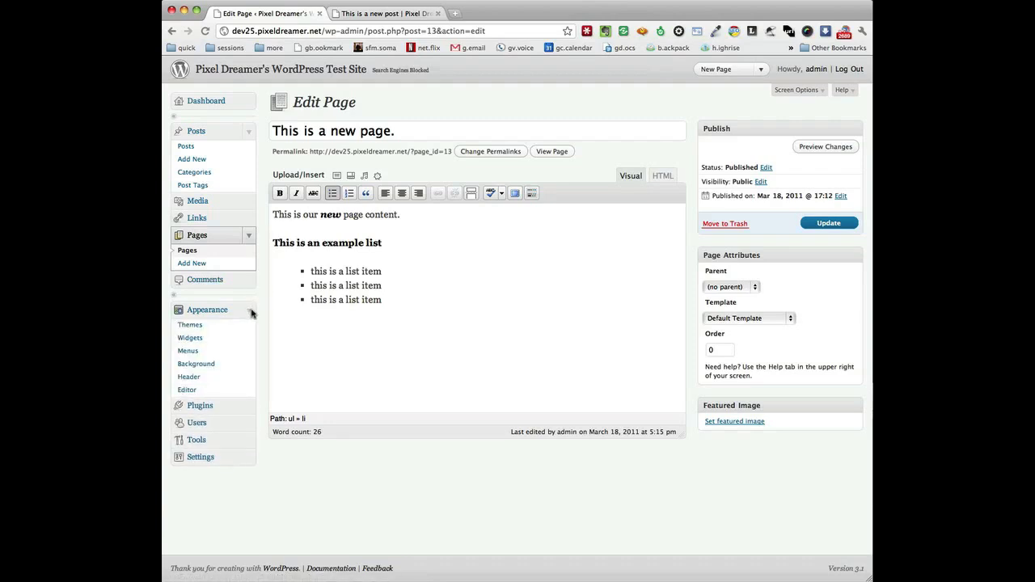
click(192, 341)
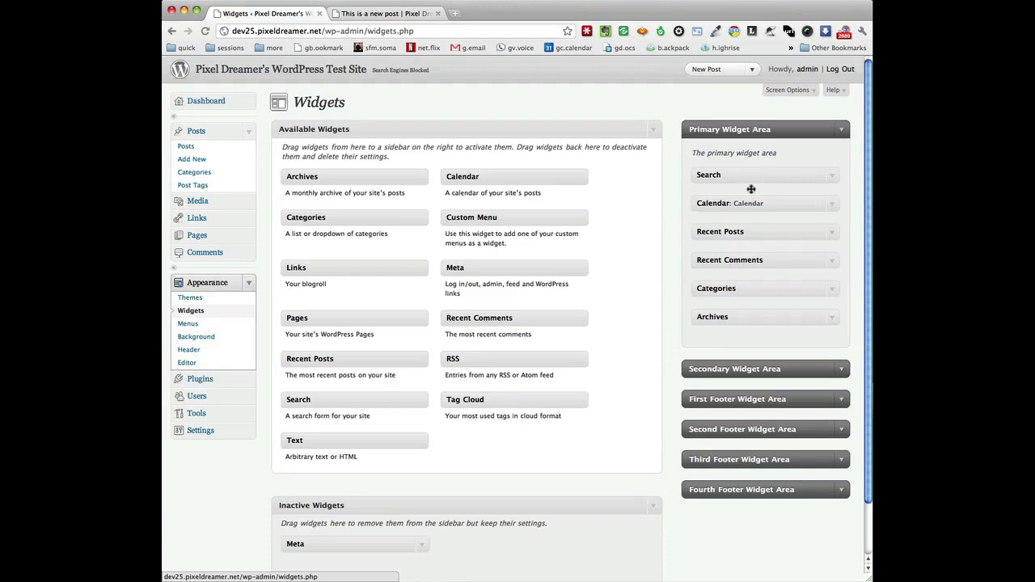
drag(741, 204, 515, 550)
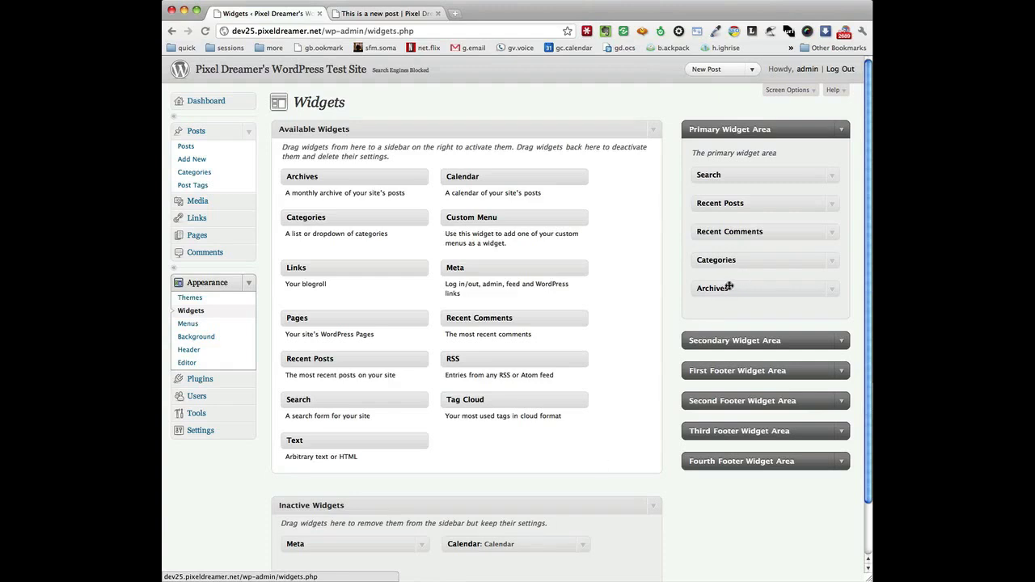
drag(728, 289, 502, 442)
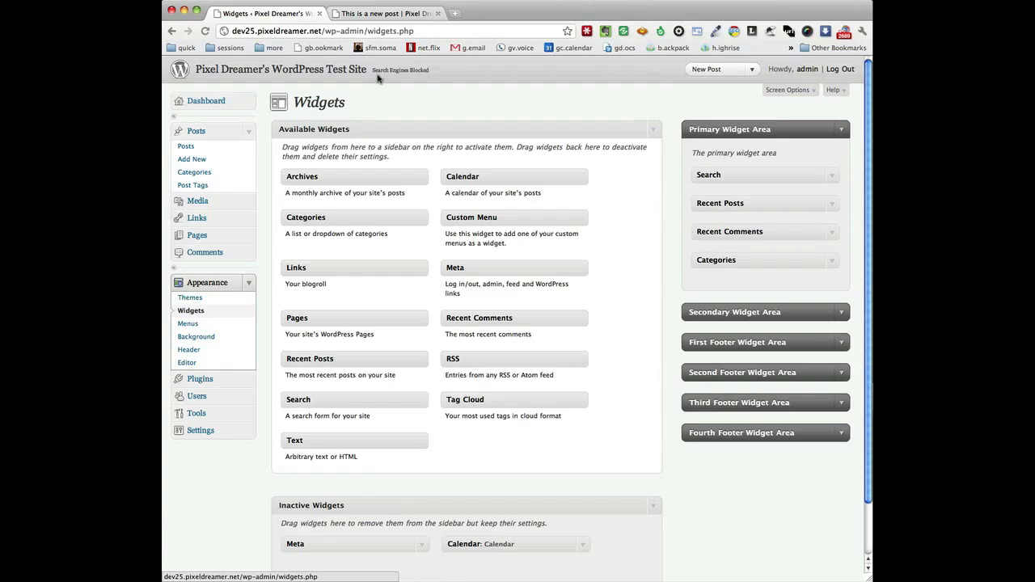
Step: Reload the live "This is a new post" page to check which widgets its sidebar shows
click(380, 13)
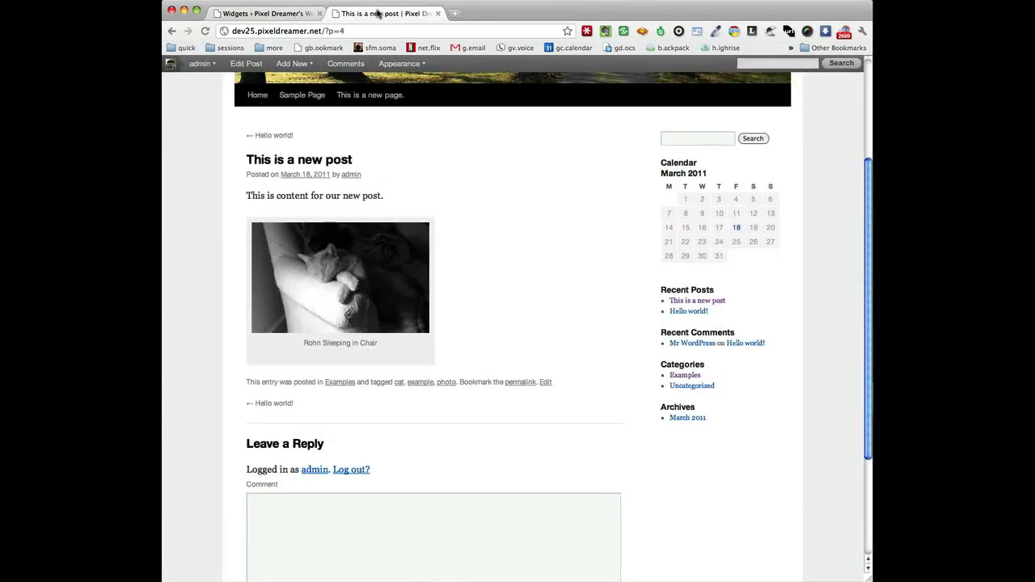
click(205, 31)
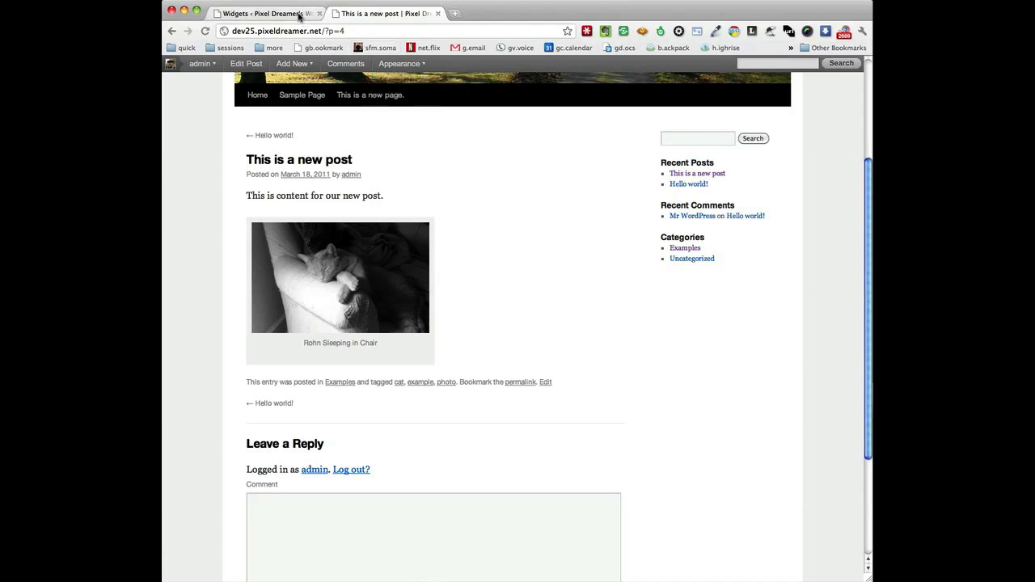
click(300, 14)
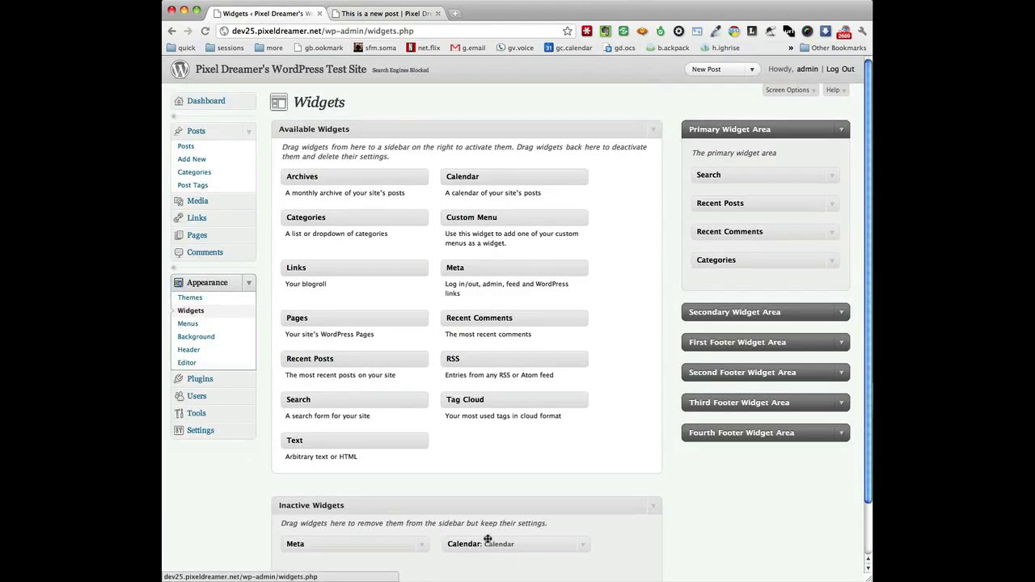
Step: Restore the inactive Calendar widget to the Primary Widget Area directly below Search and check it on the reloaded post
drag(487, 540, 733, 200)
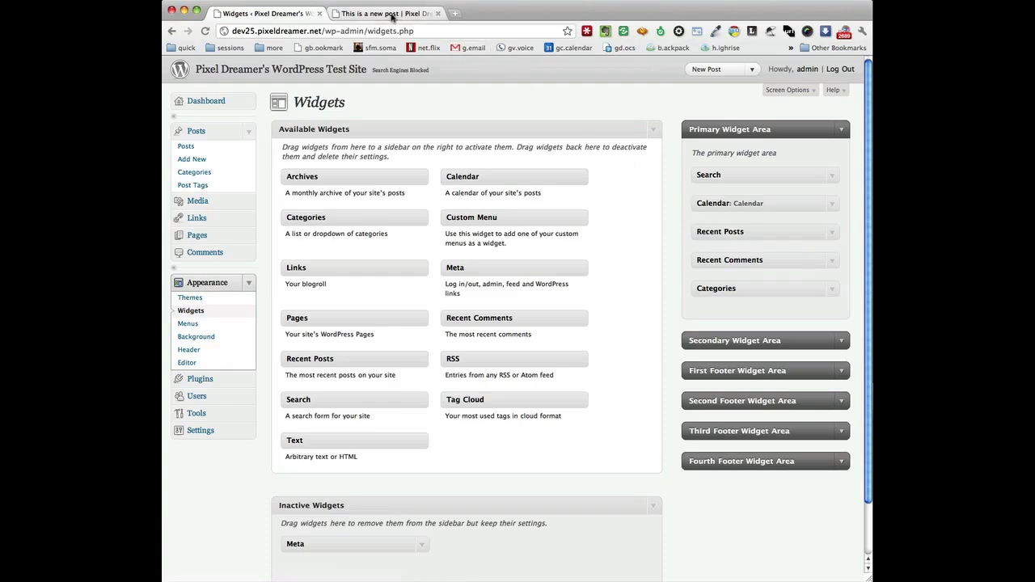
click(393, 15)
click(205, 31)
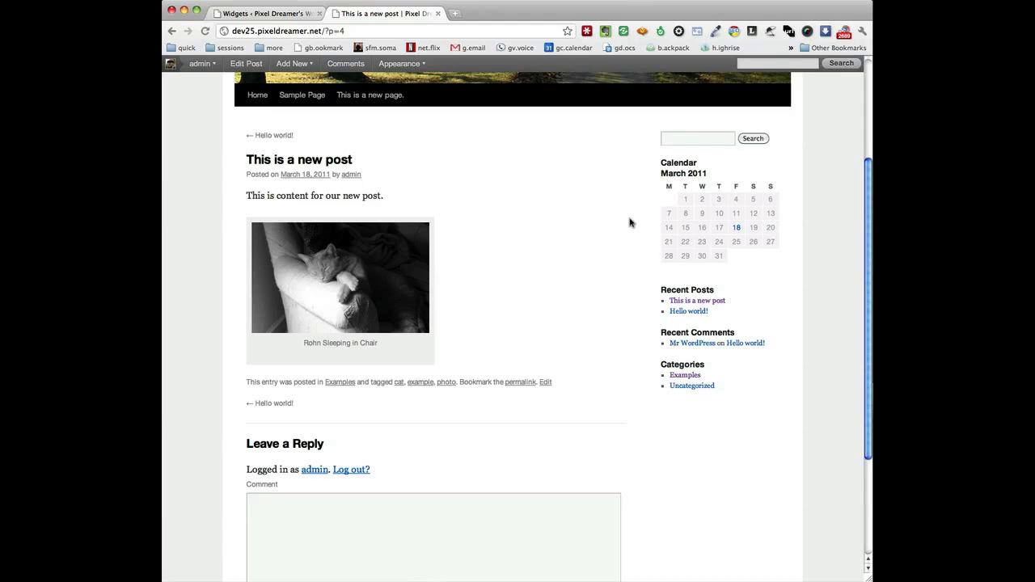
click(275, 13)
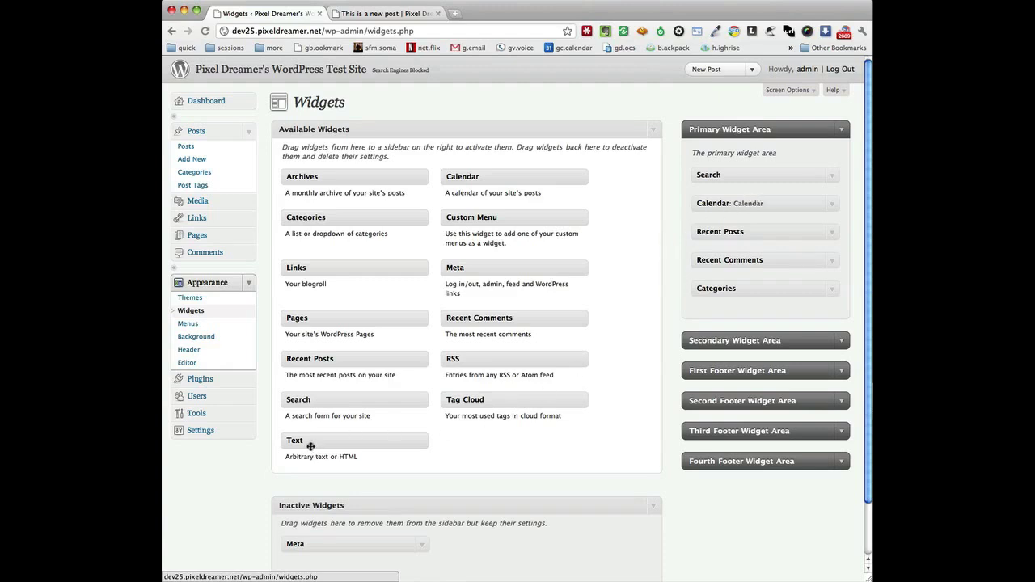
Step: Add a Text widget directly below Search in the Primary Widget Area and title it "This is a callout!"
drag(307, 441, 719, 203)
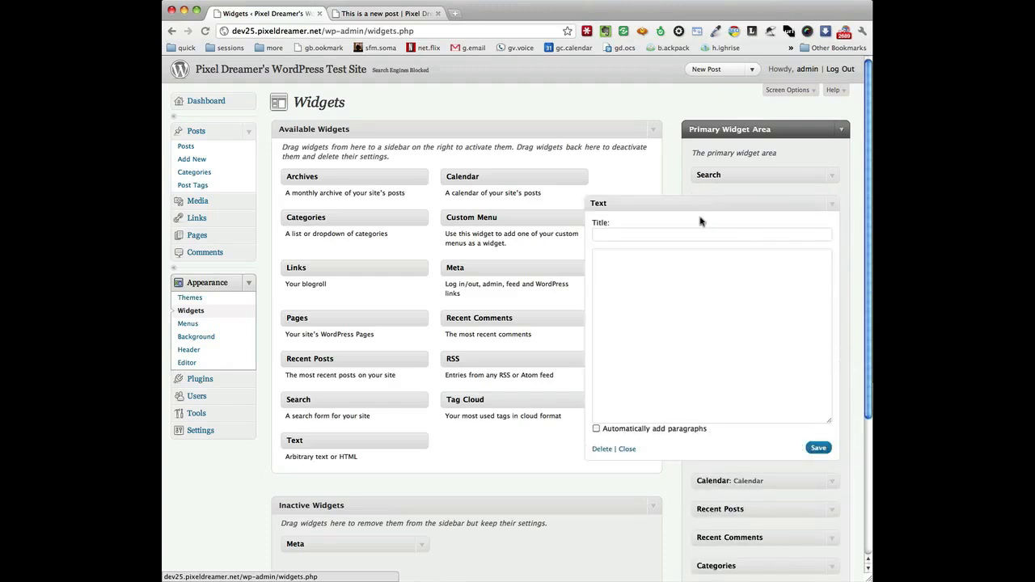
click(642, 238)
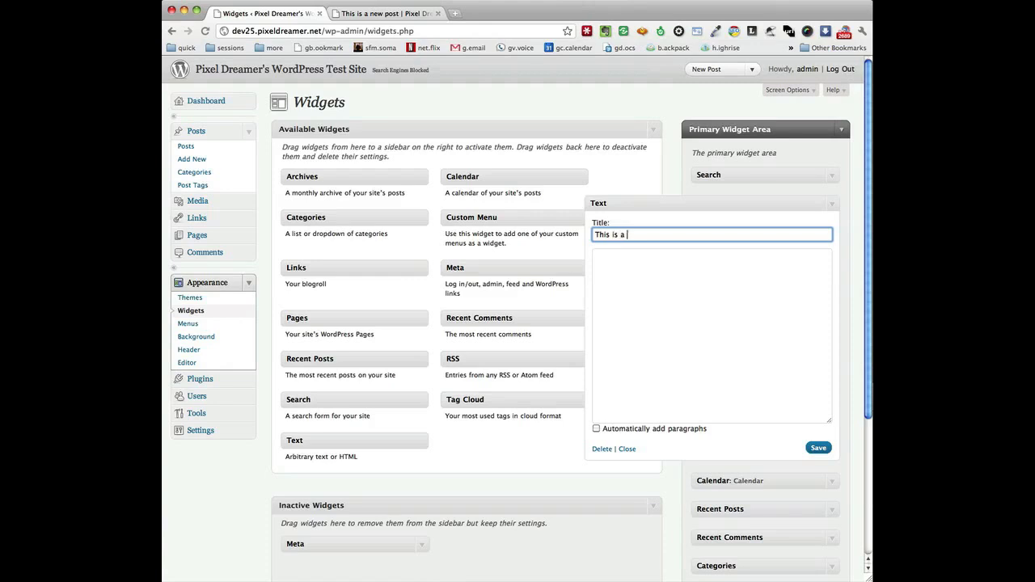
text(This is a callout!)
key(Tab)
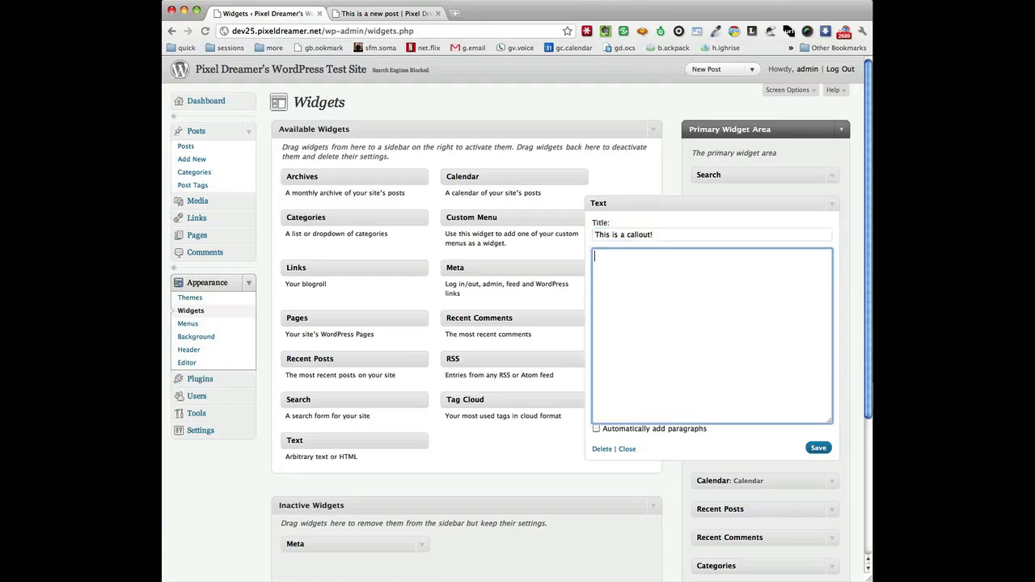
Step: Enter "This is an example of how to add some text to your sidebar!" in the Text widget, enable automatic paragraphs, and save it
text(This is an example of how to)
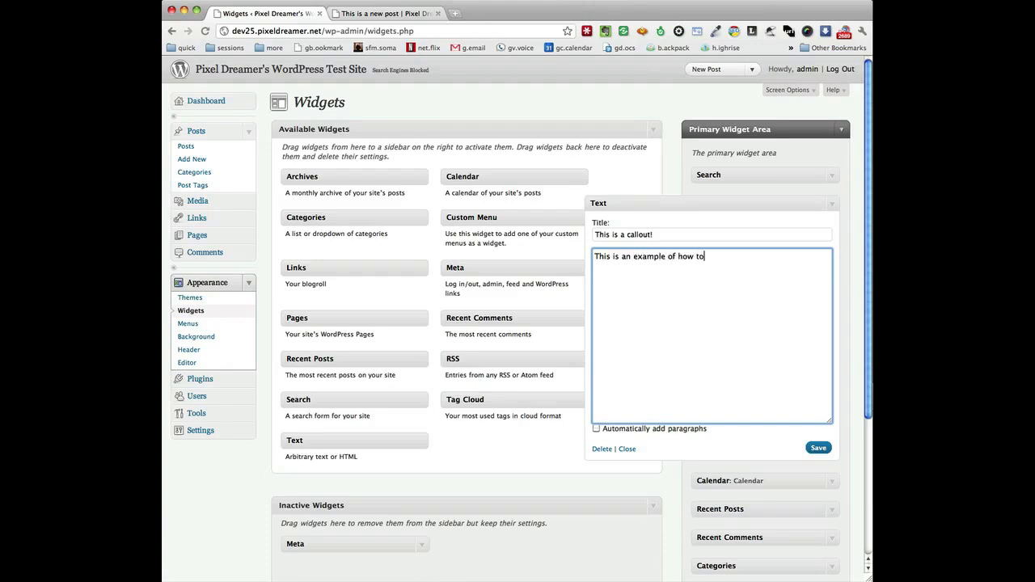
text( add some text to your sidebar!)
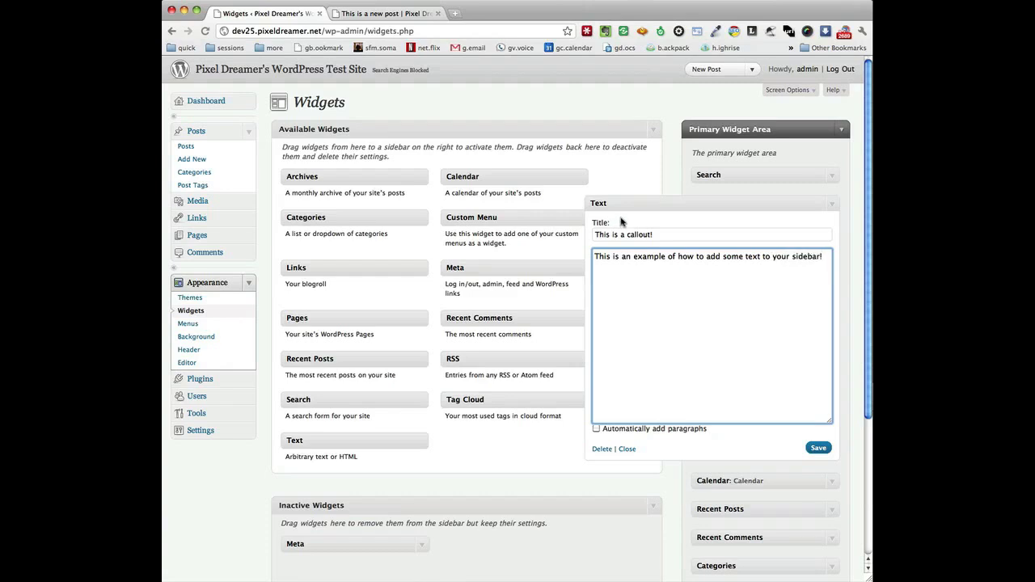
click(597, 430)
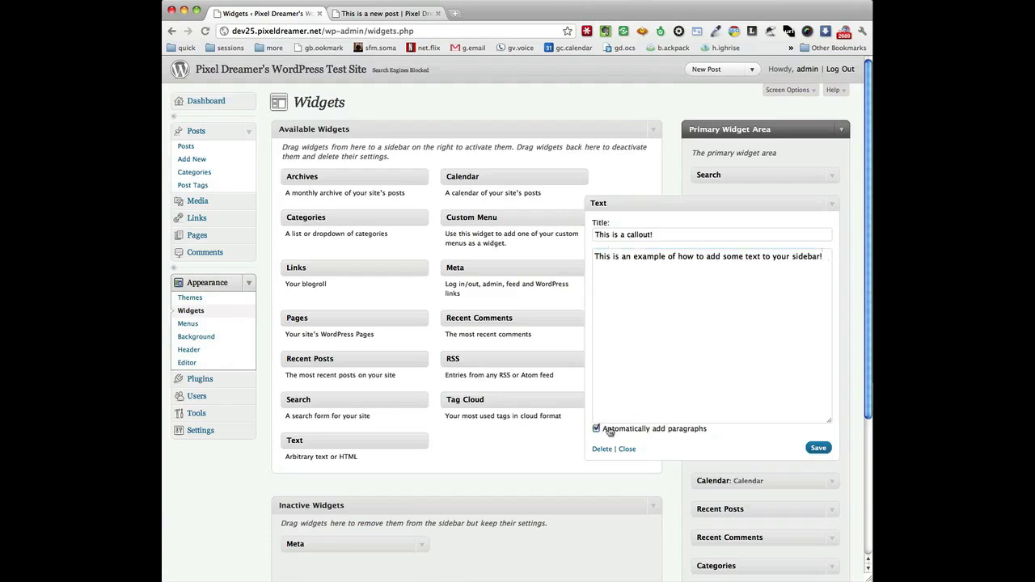
click(813, 450)
click(837, 210)
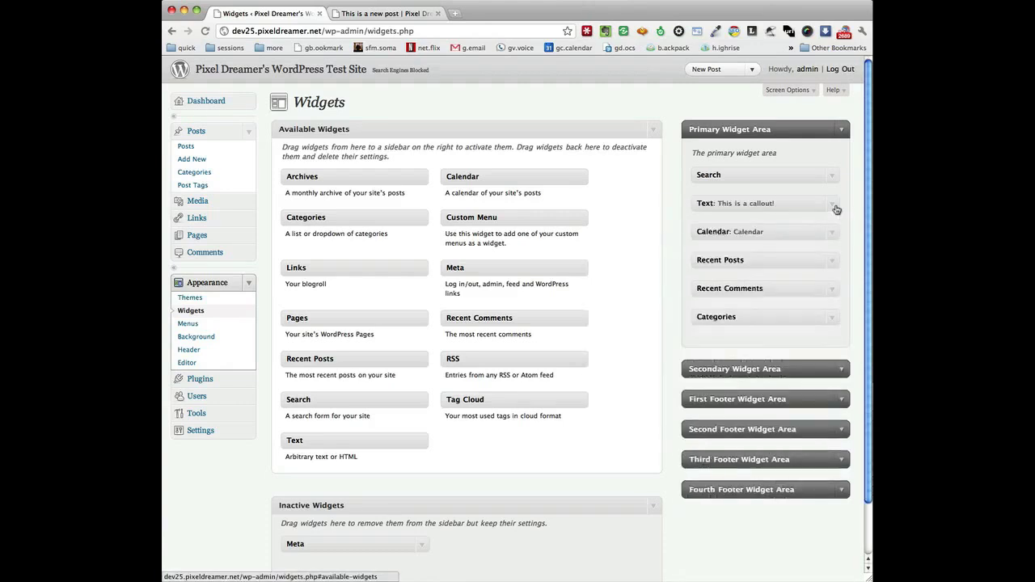
Step: Inspect the settings of the Search widget and the saved Text widget, closing each again
click(833, 176)
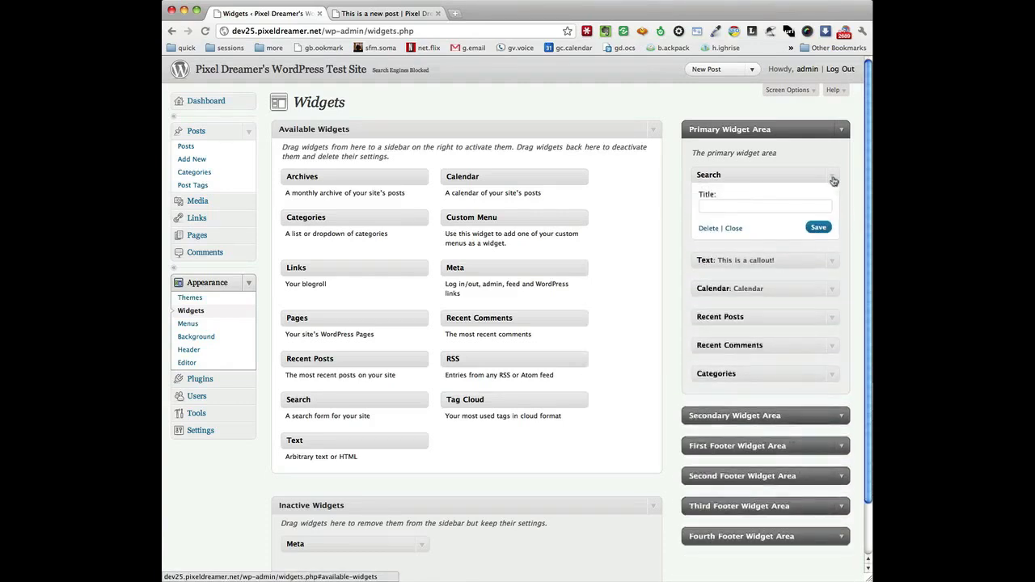
click(834, 179)
click(832, 209)
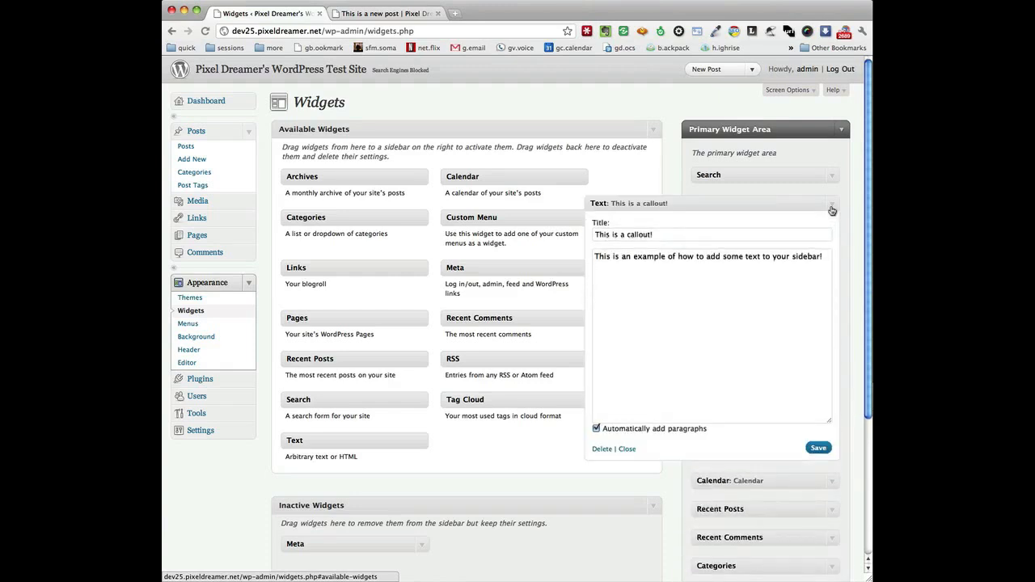
click(832, 210)
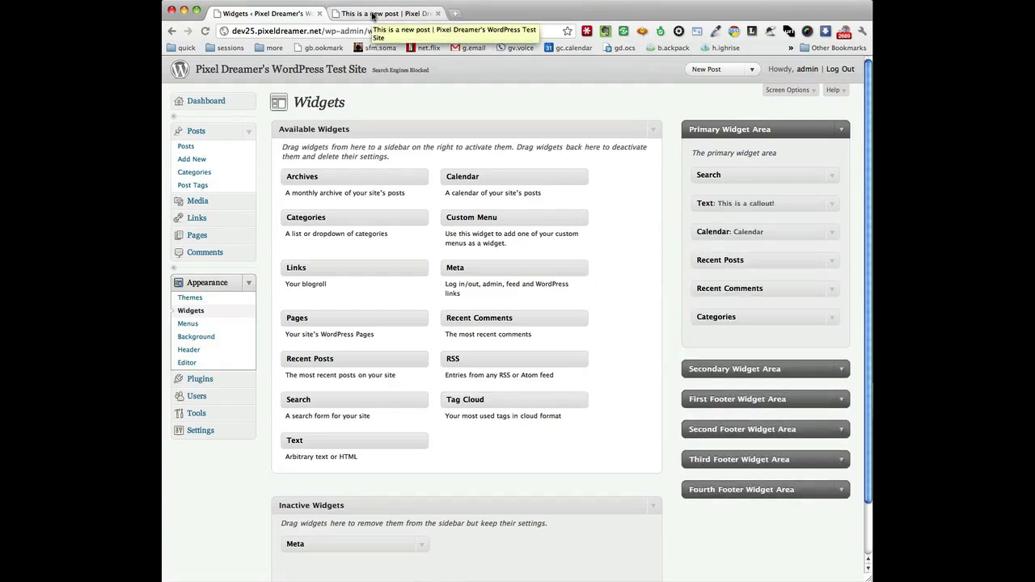
Step: Reload the live post to check the callout text in its sidebar
click(373, 16)
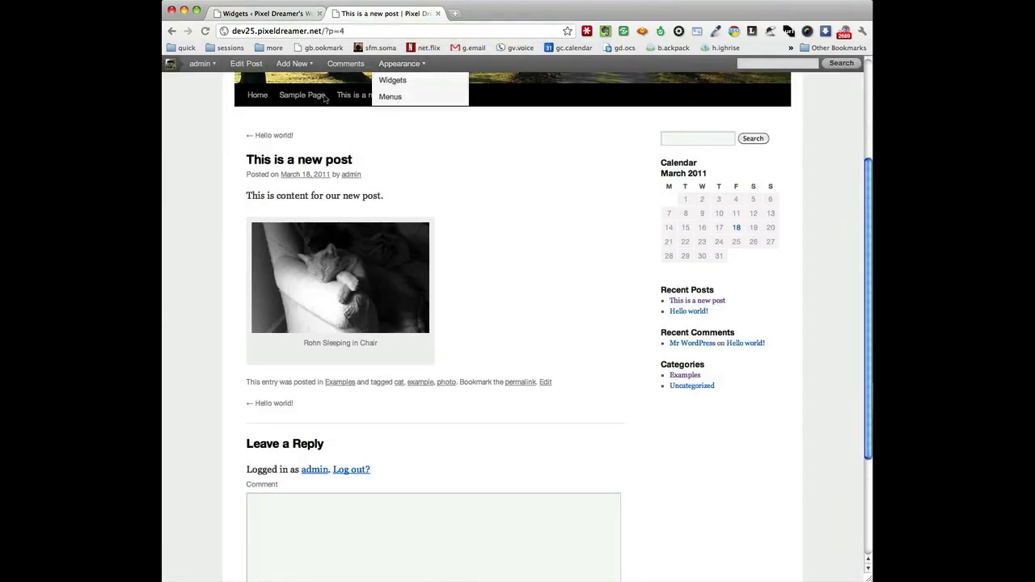
click(202, 32)
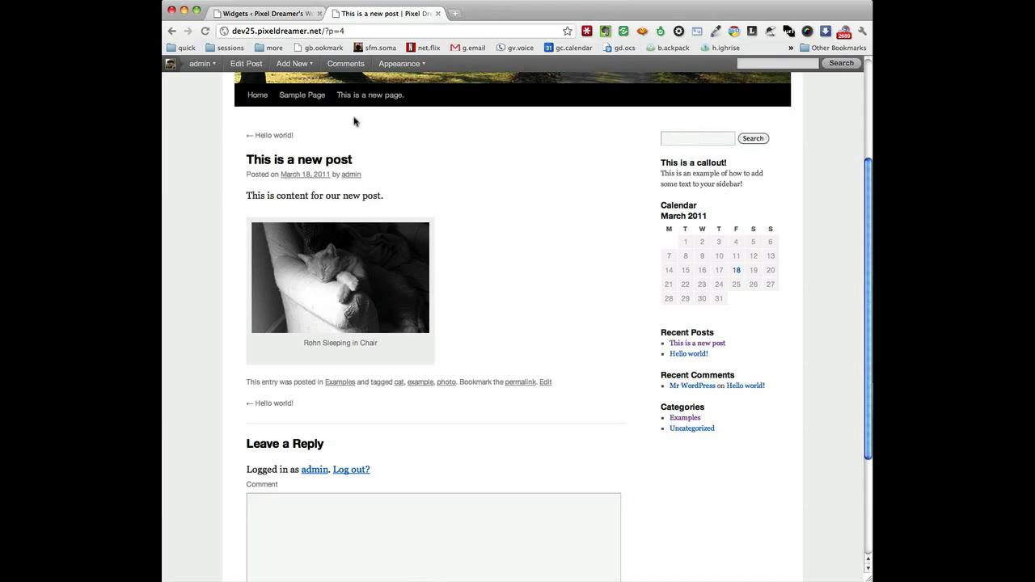
Step: Return to the Widgets page and collapse the Appearance and Posts sections of the admin navigation
click(277, 13)
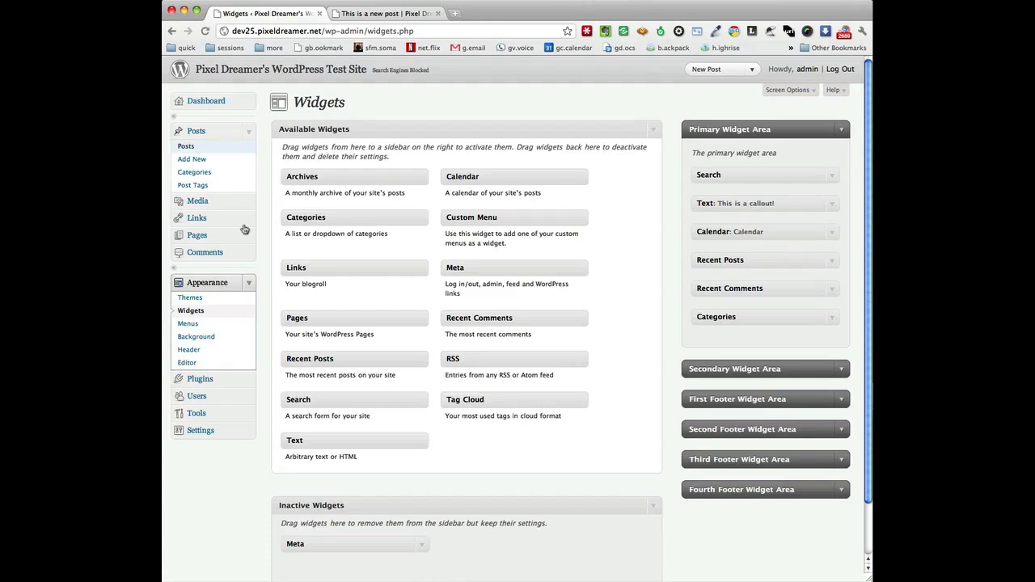
click(249, 281)
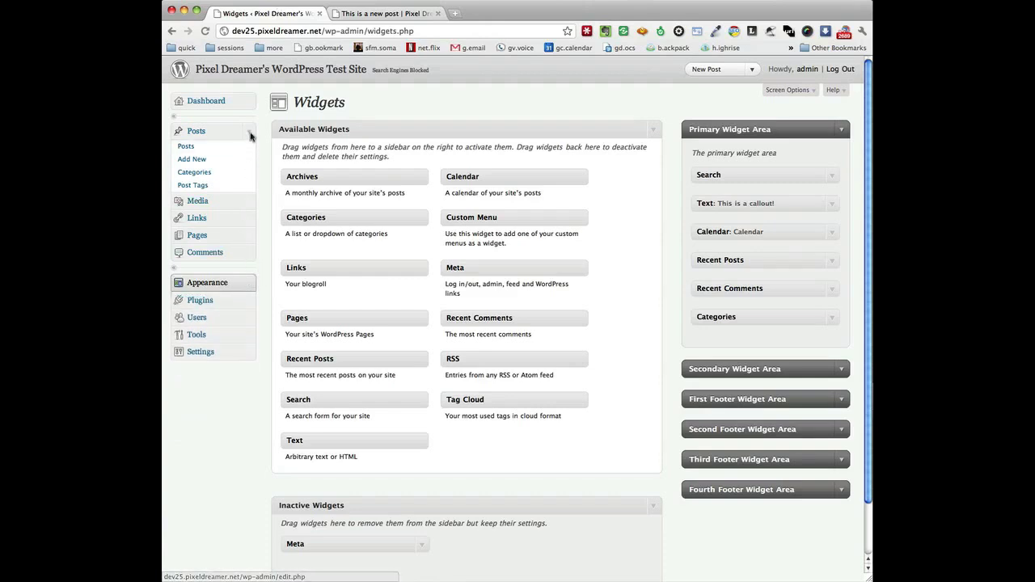
click(249, 131)
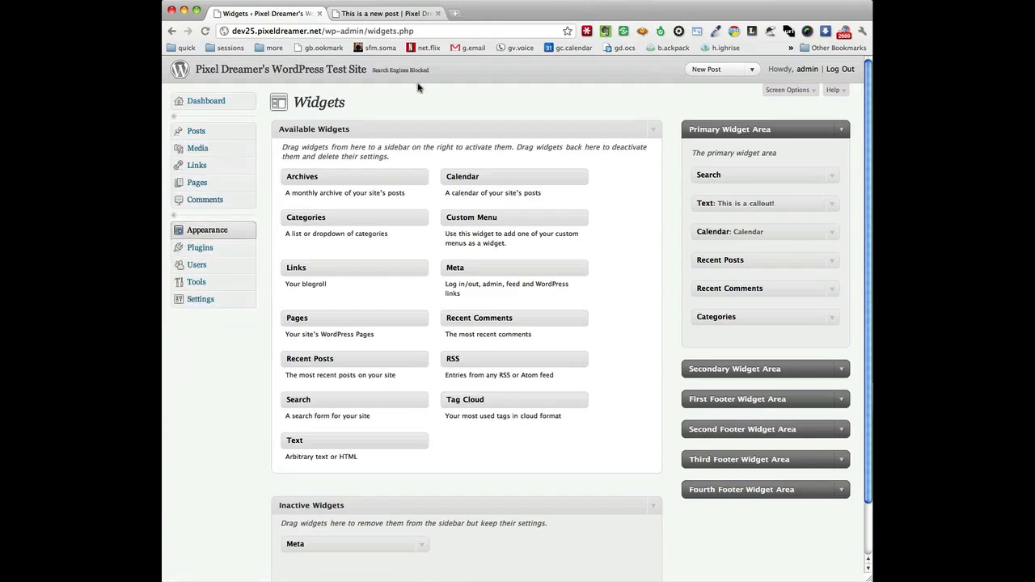